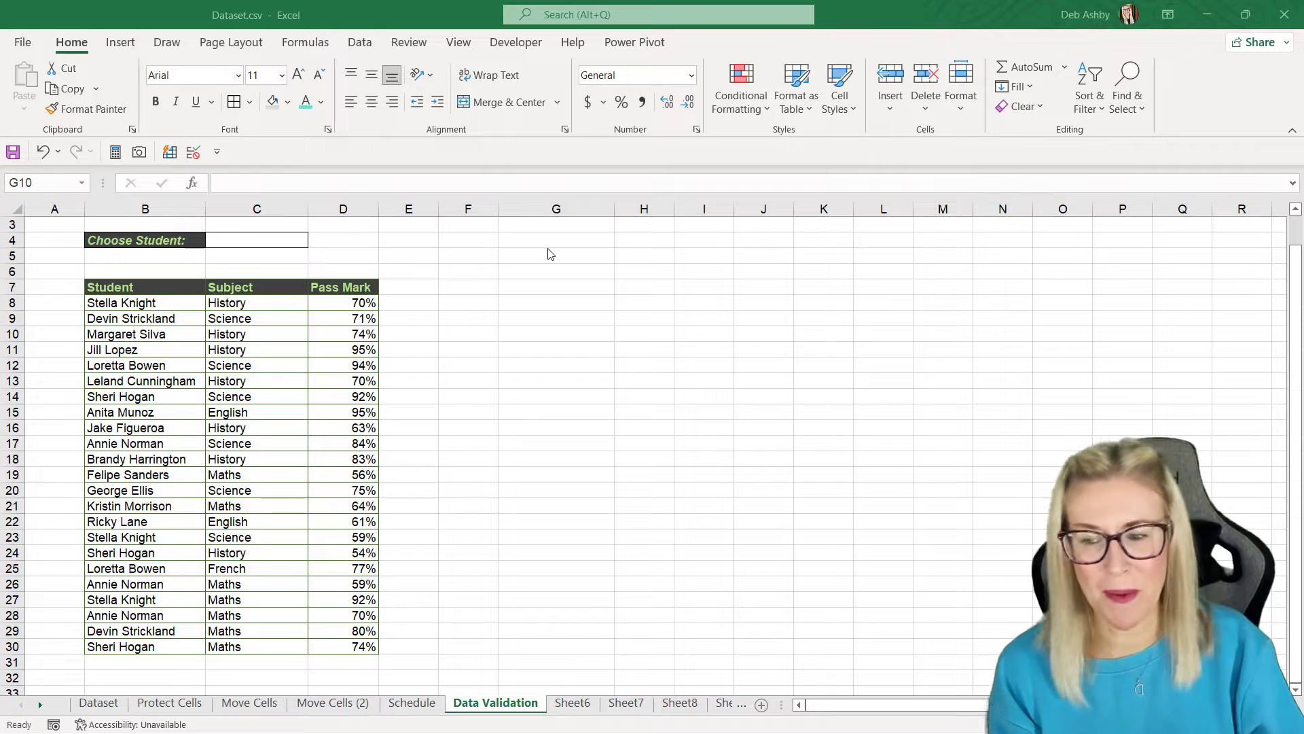
Click cell C4, then select the student names in B8:B30
left_click(286, 241)
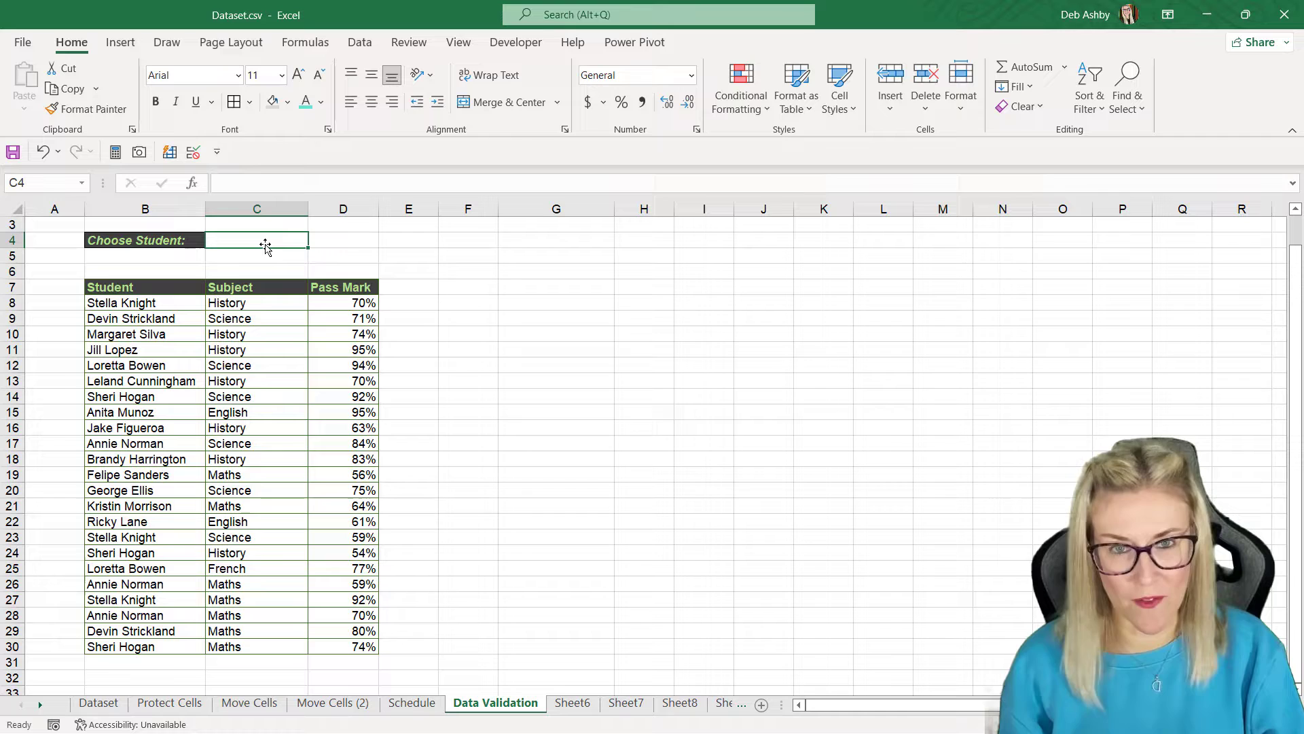
left_click_drag(116, 303, 140, 645)
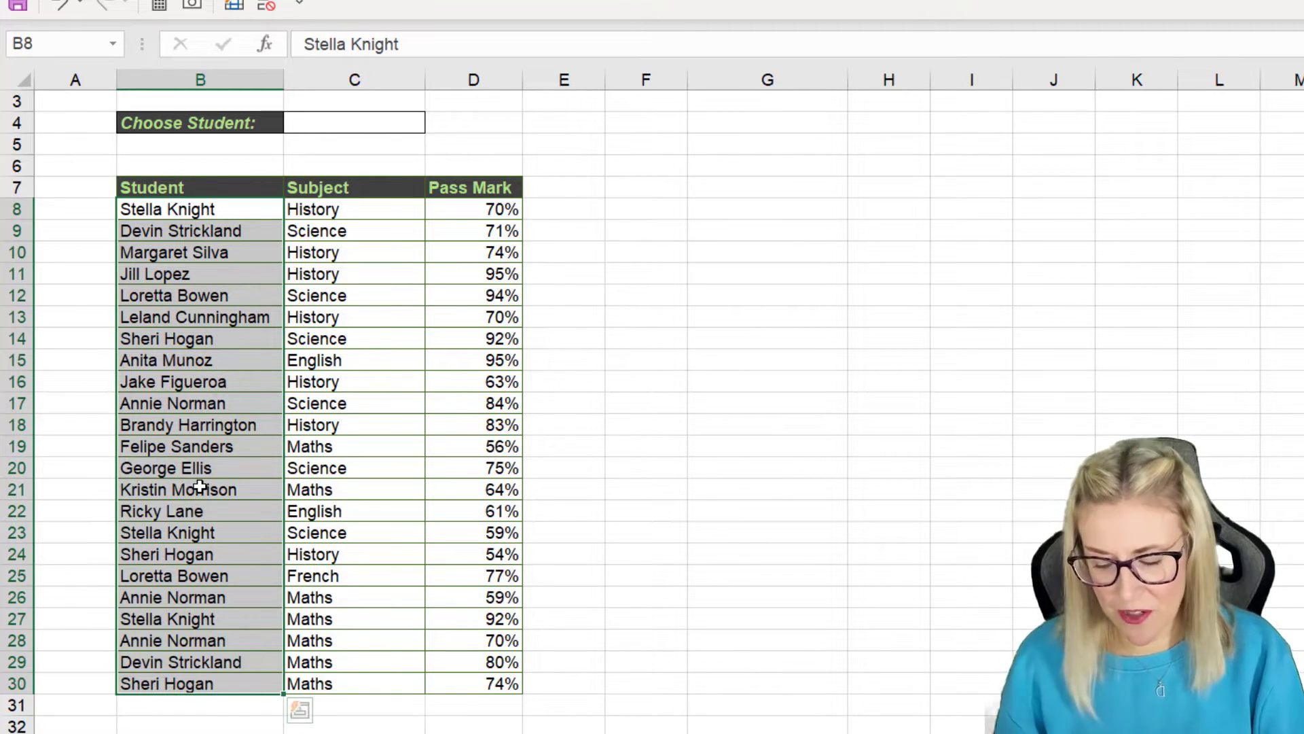
Copy the names into column F from F7, autofit the column, and select F7:F29
key("ctrl+c")
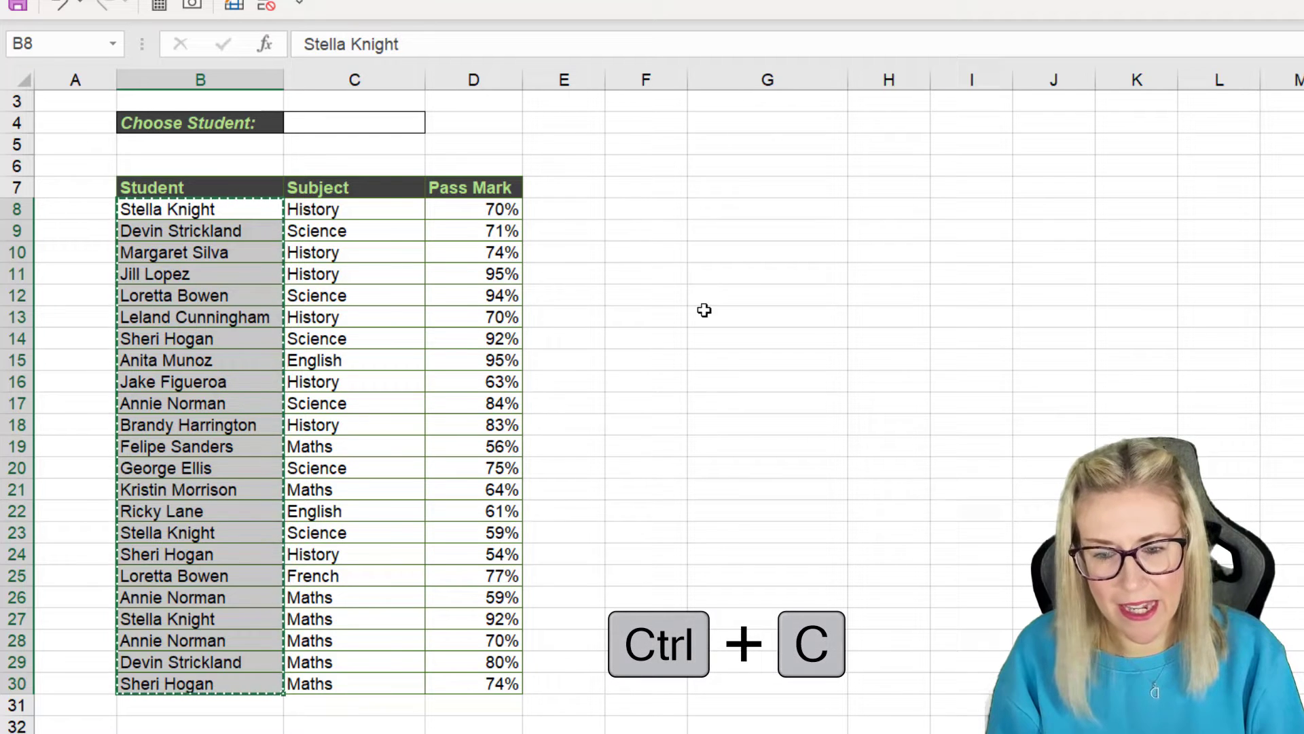
left_click(666, 187)
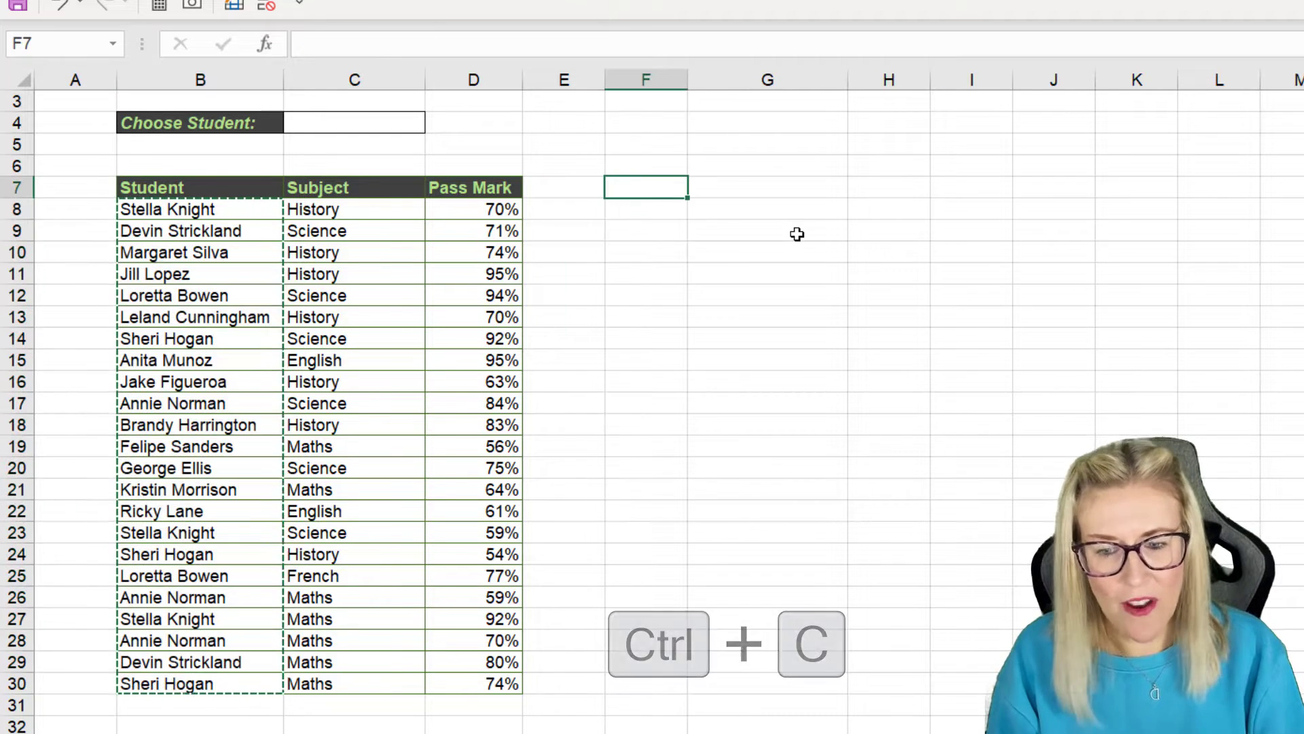
key("ctrl+v")
key("ctrl")
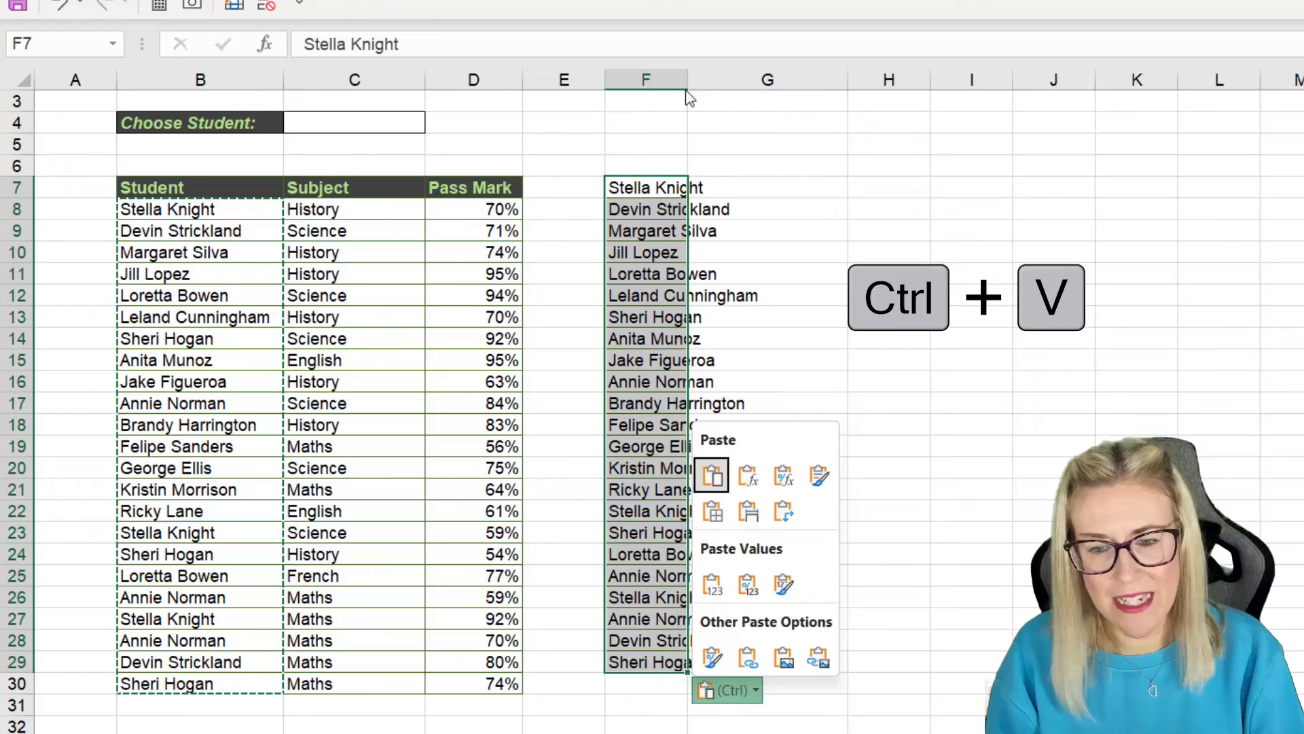
key("Escape")
double_click(688, 79)
left_click(639, 231)
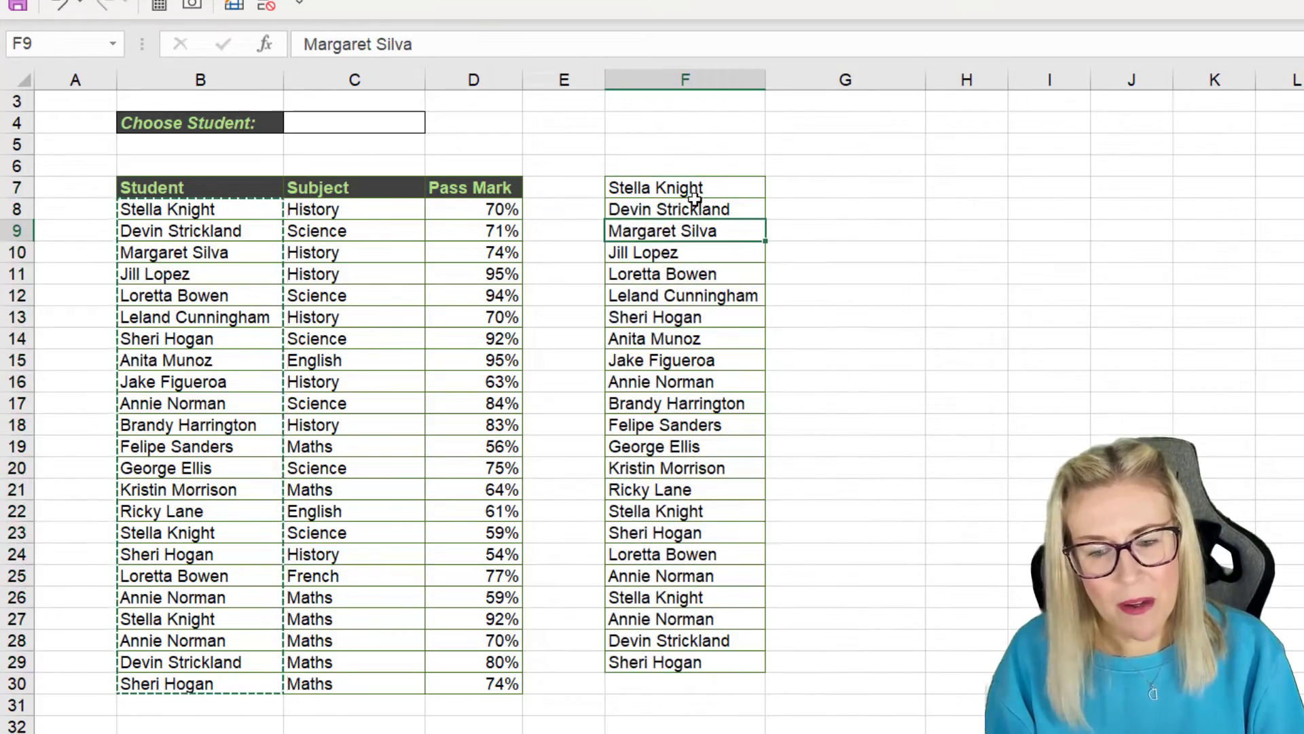
key("Up")
key("Up")
left_click_drag(680, 187, 687, 661)
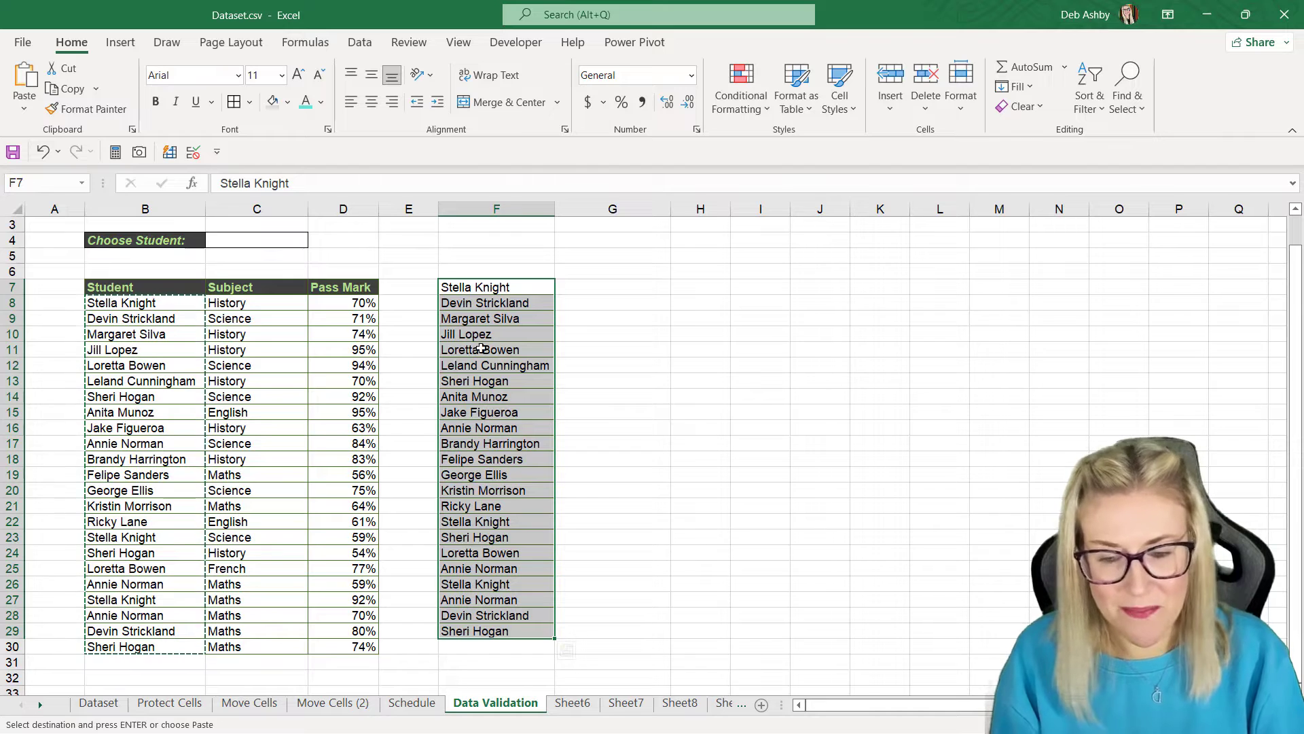
Run Remove Duplicates on F7:F29, leaving 15 unique names in F7:F21
left_click(360, 42)
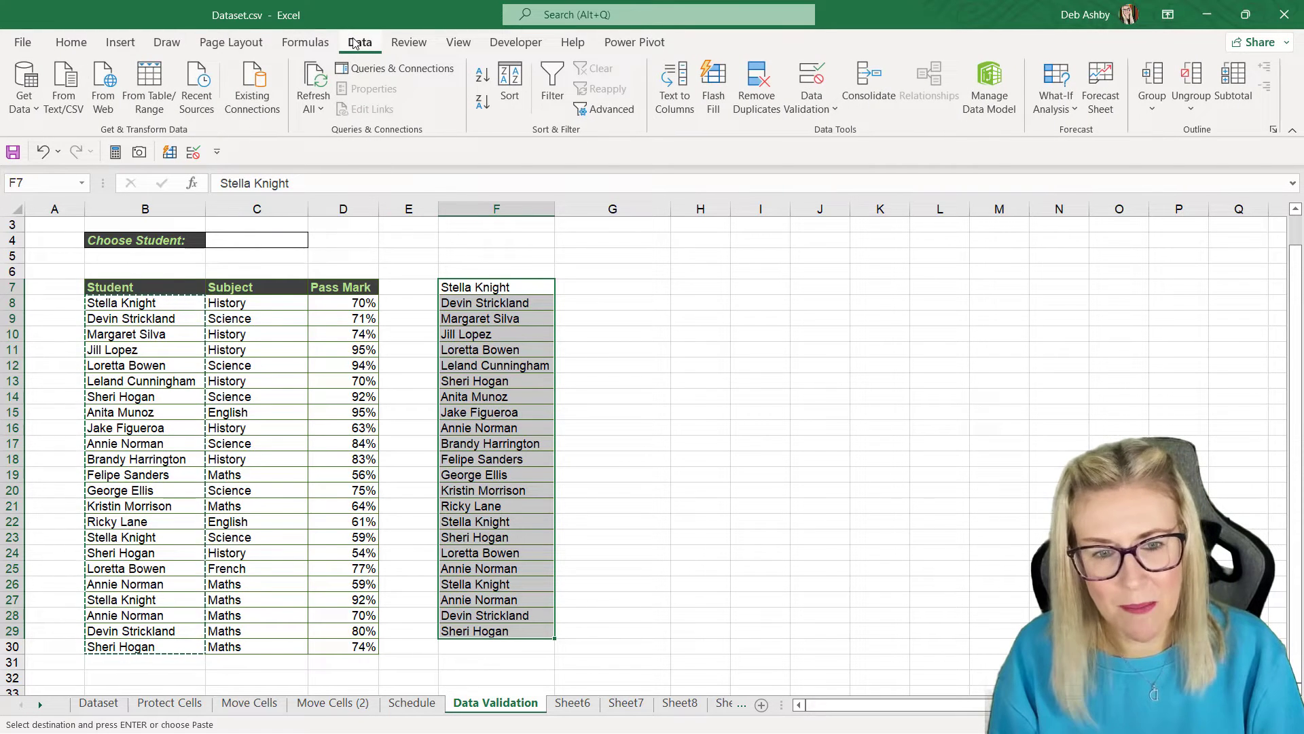
left_click(756, 92)
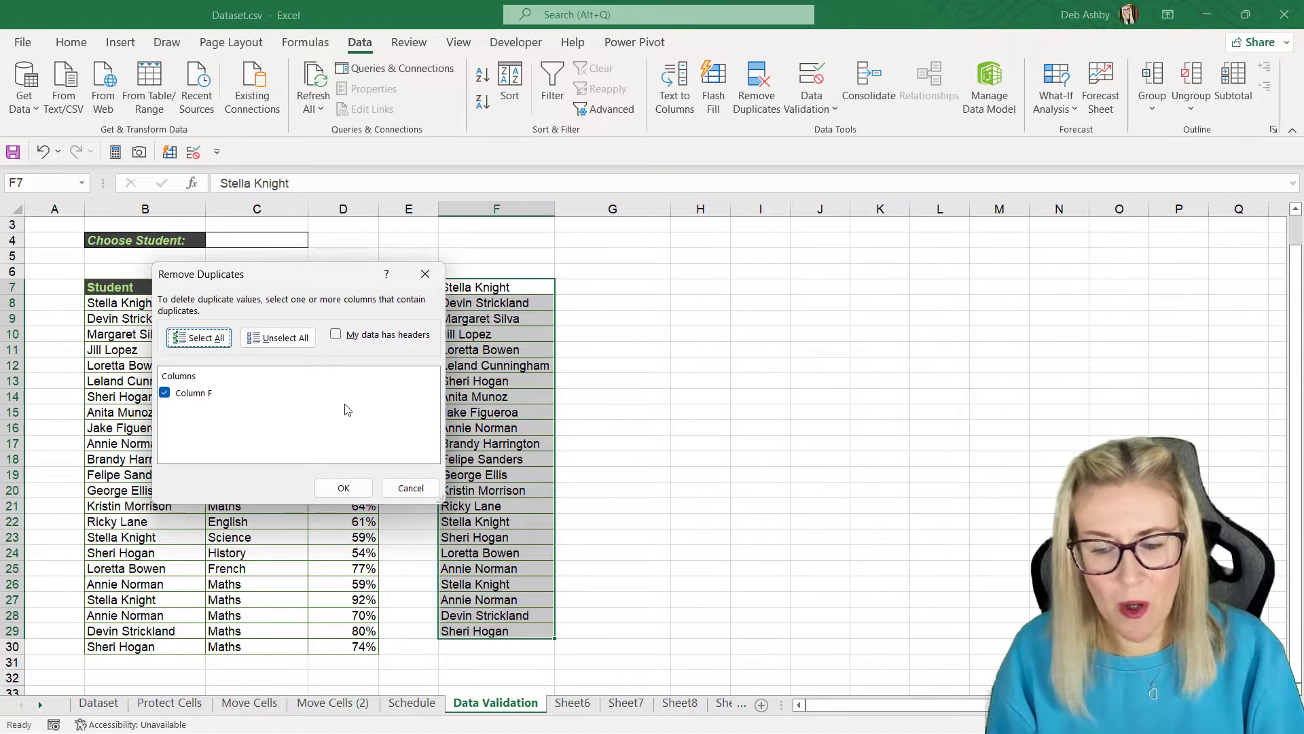
left_click(351, 489)
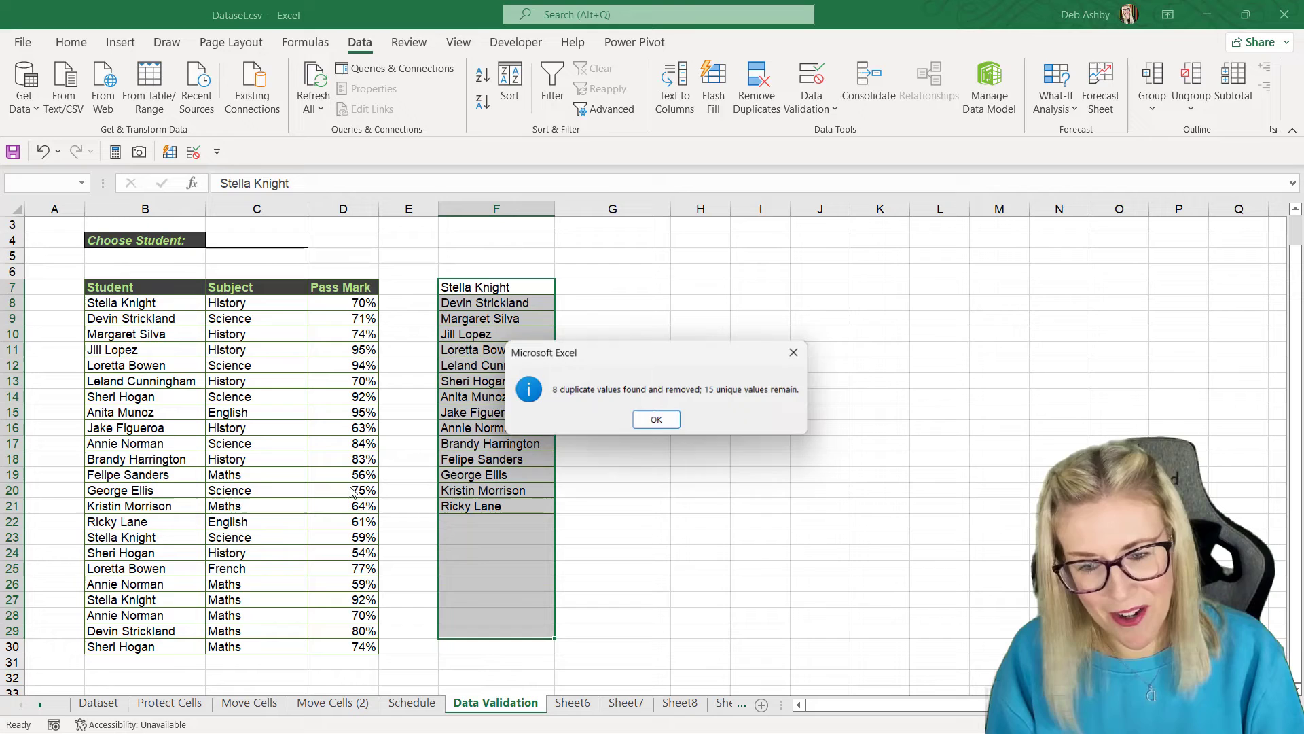
left_click(661, 423)
left_click(618, 360)
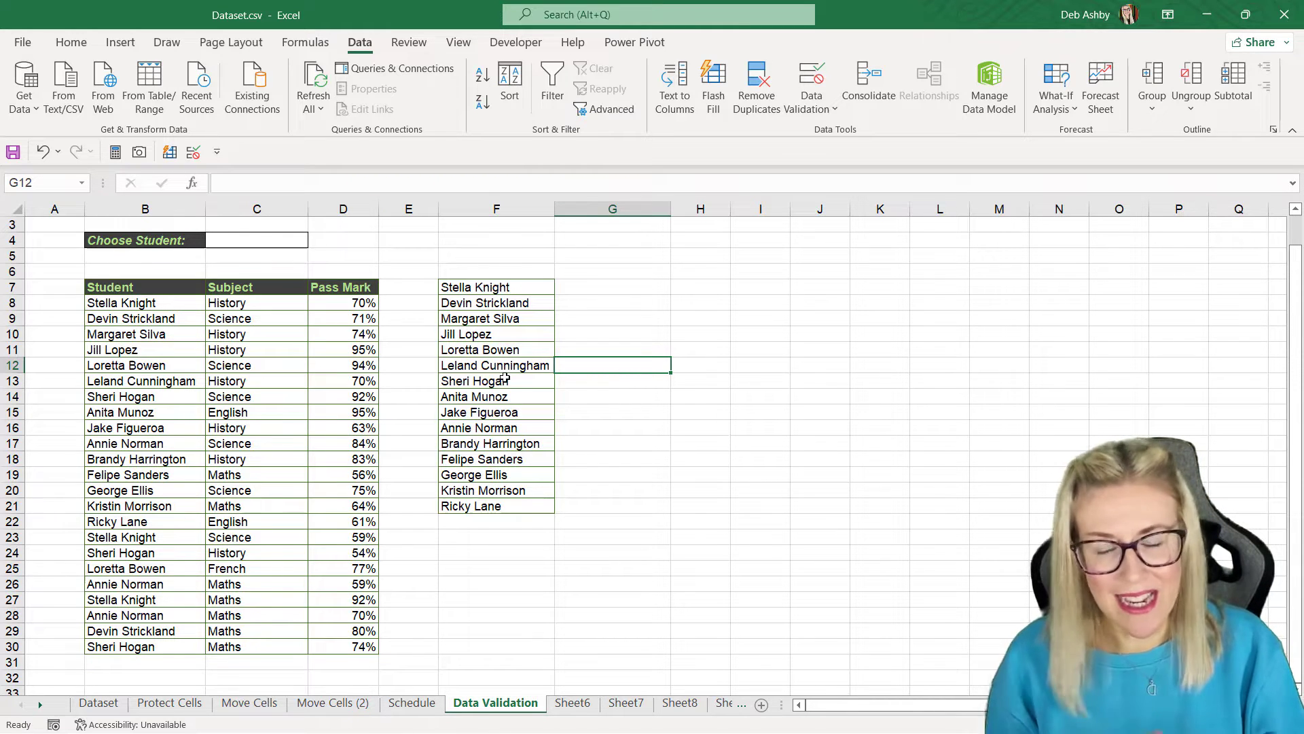
Add List data validation to C4, sourced from the unique names in column F
left_click(248, 240)
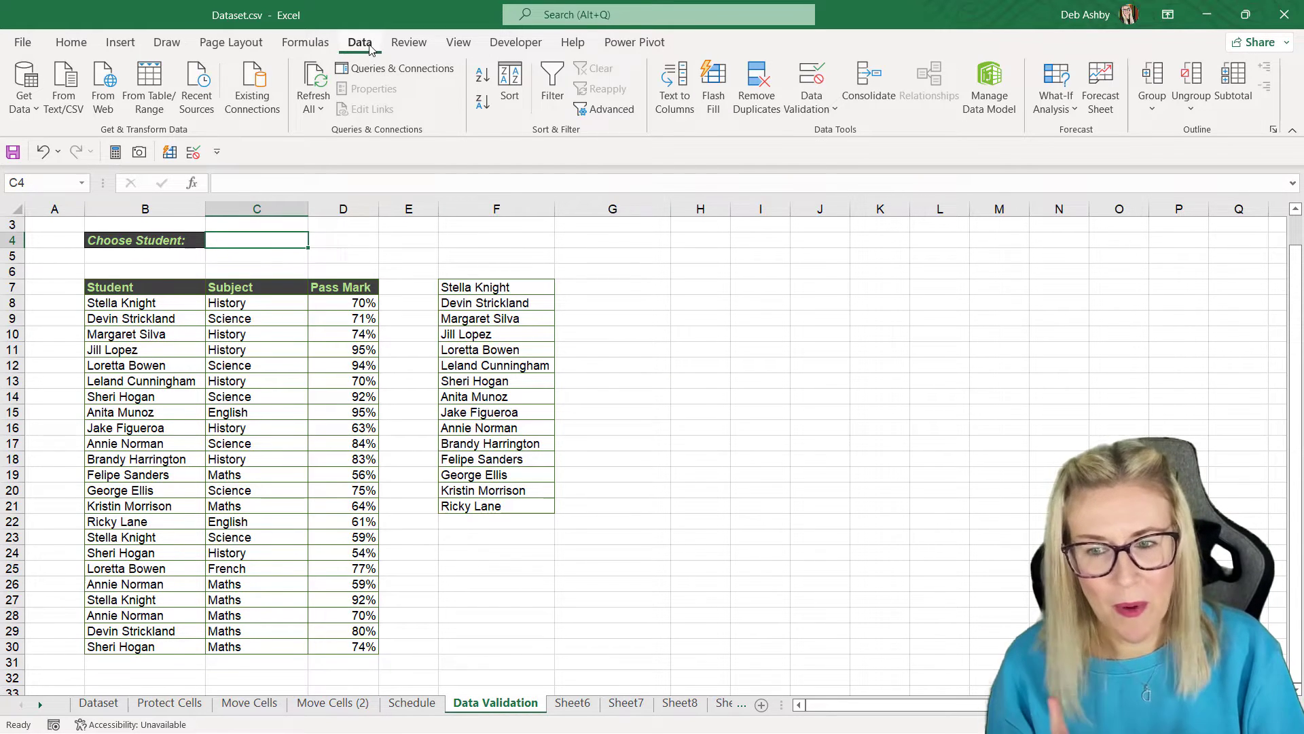
left_click(812, 108)
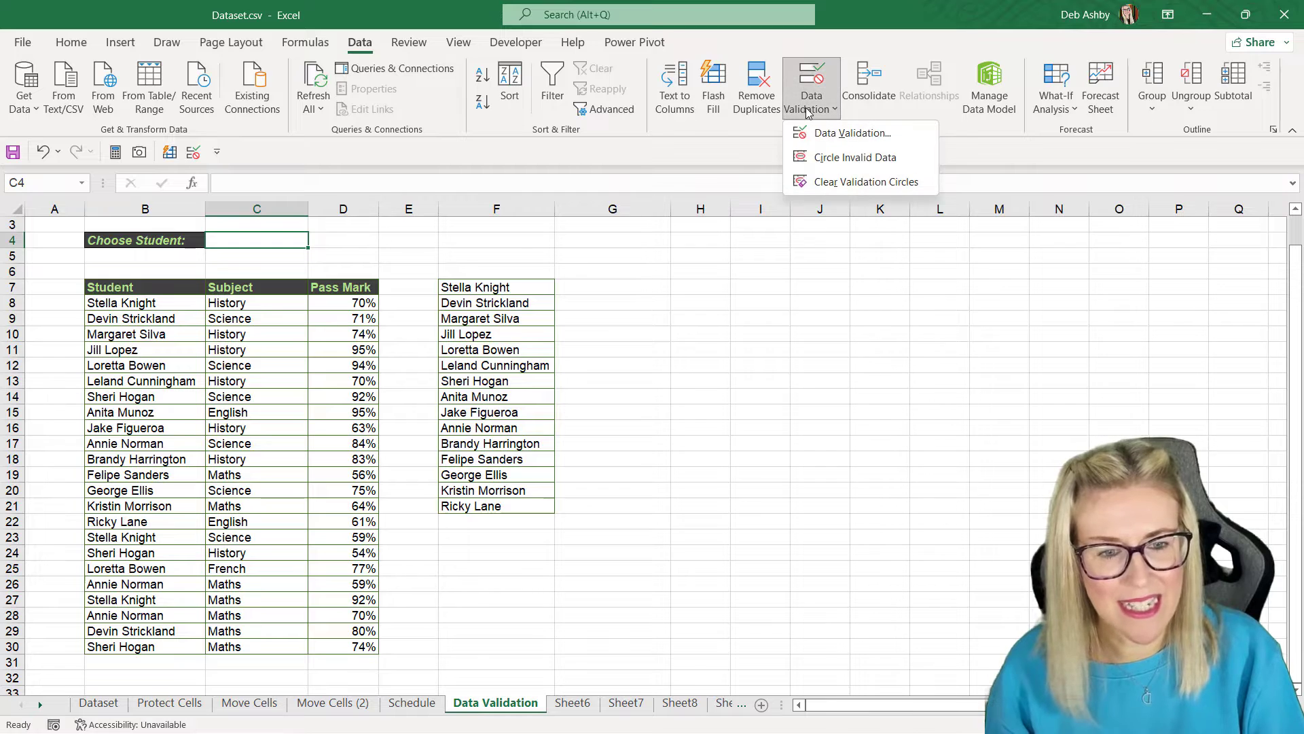
left_click(819, 131)
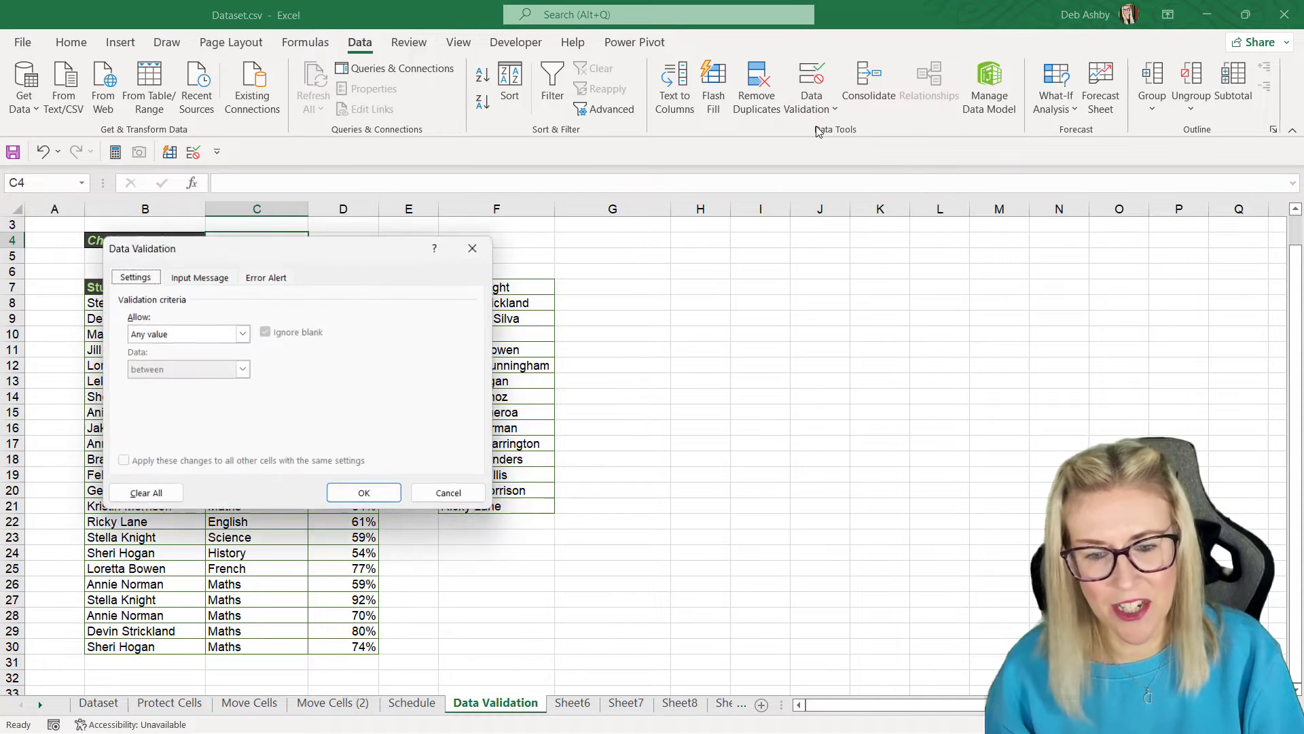
left_click(243, 334)
left_click(136, 383)
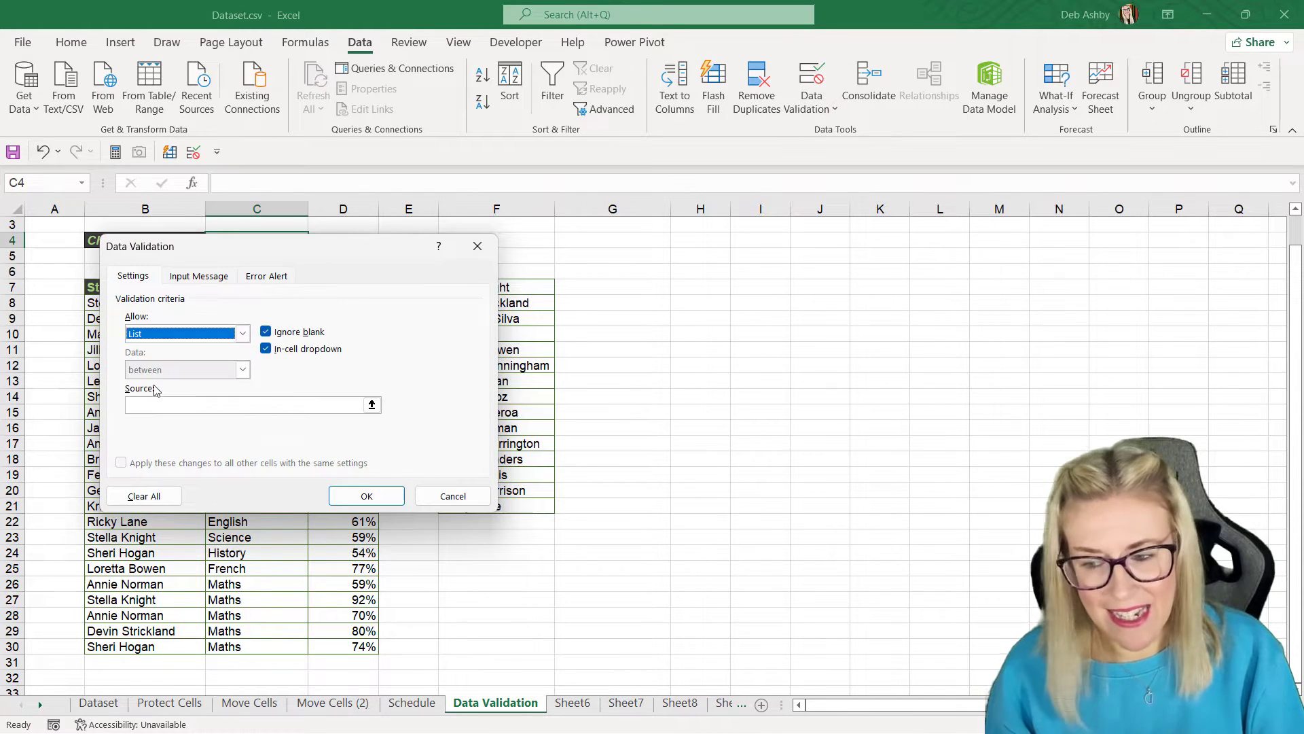
left_click(148, 405)
left_click_drag(537, 286, 537, 510)
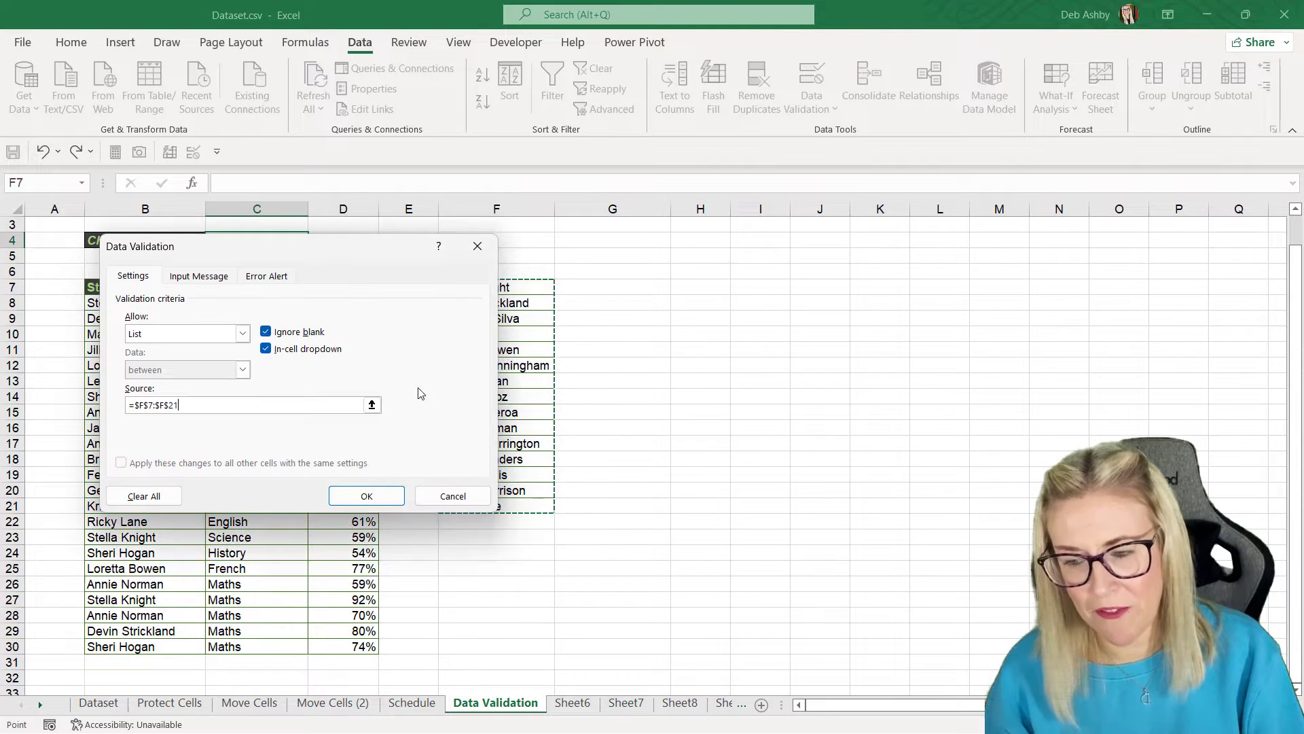
left_click(367, 495)
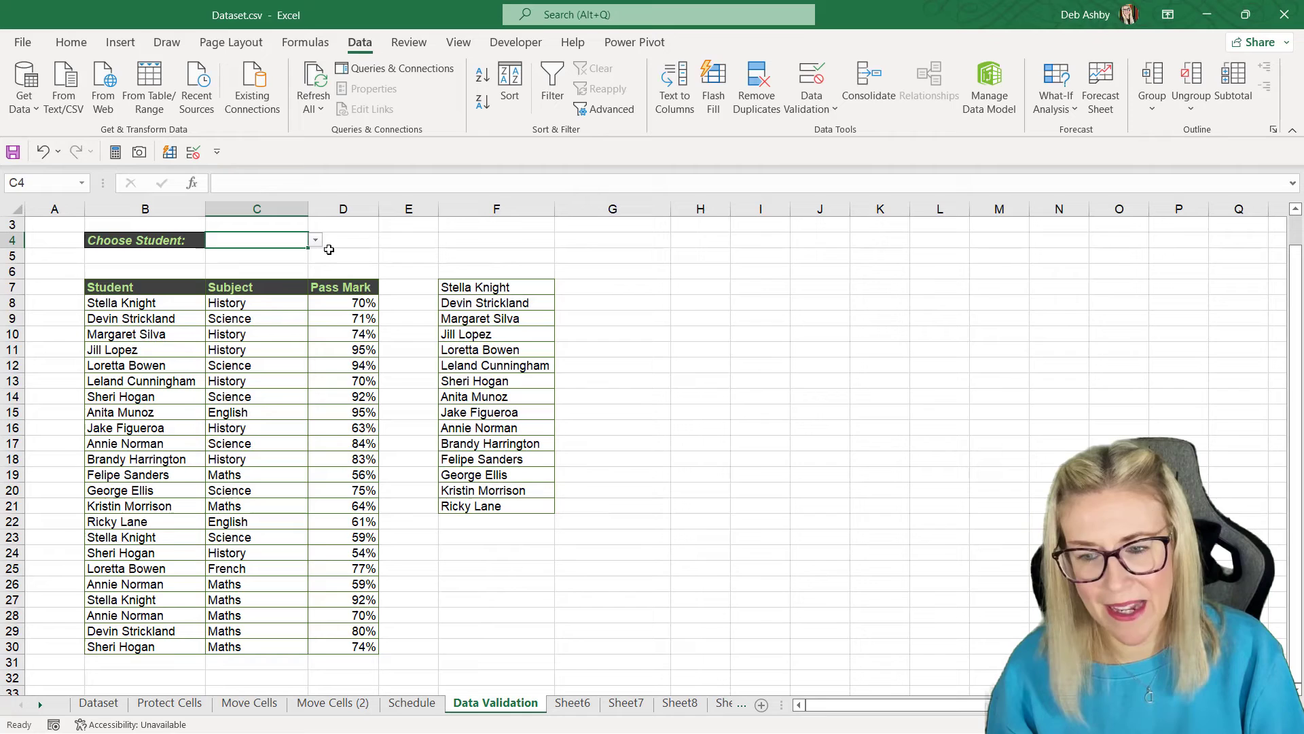
Try several names from the C4 dropdown, ending on the chosen student
left_click(316, 241)
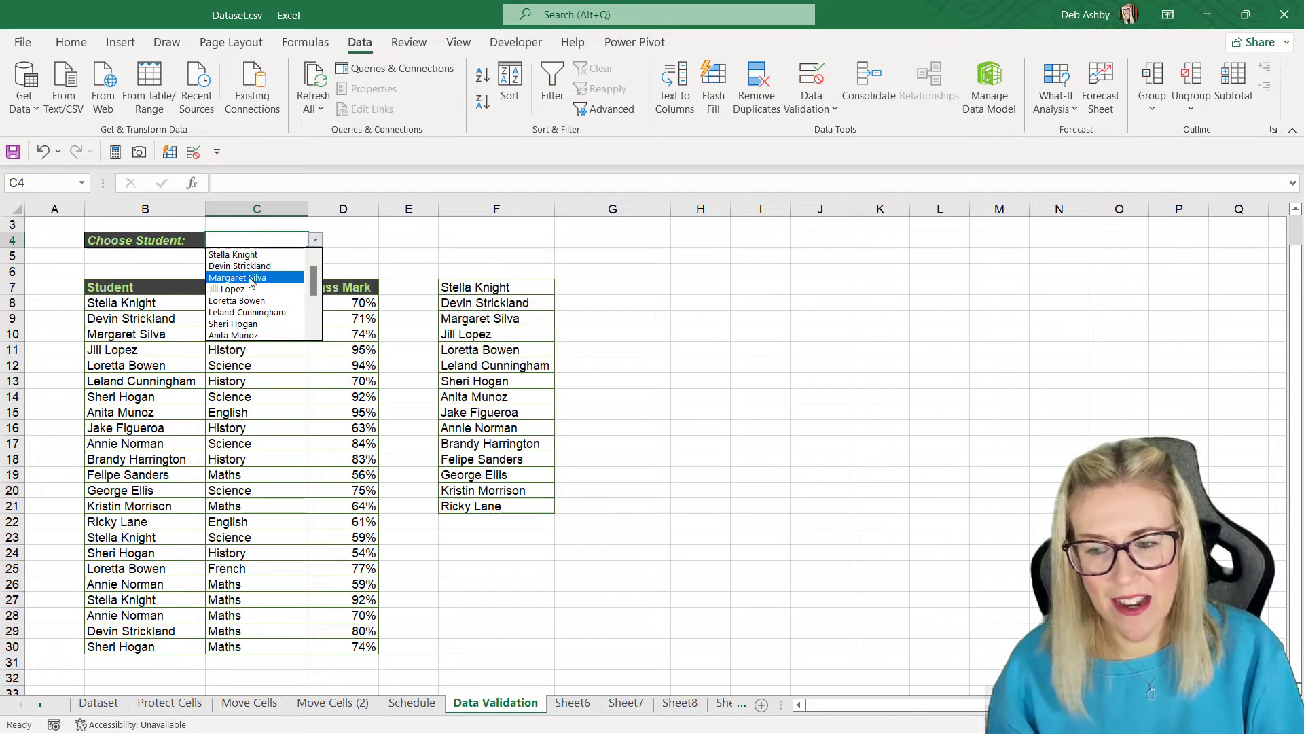
left_click(237, 277)
left_click(315, 240)
left_click(238, 312)
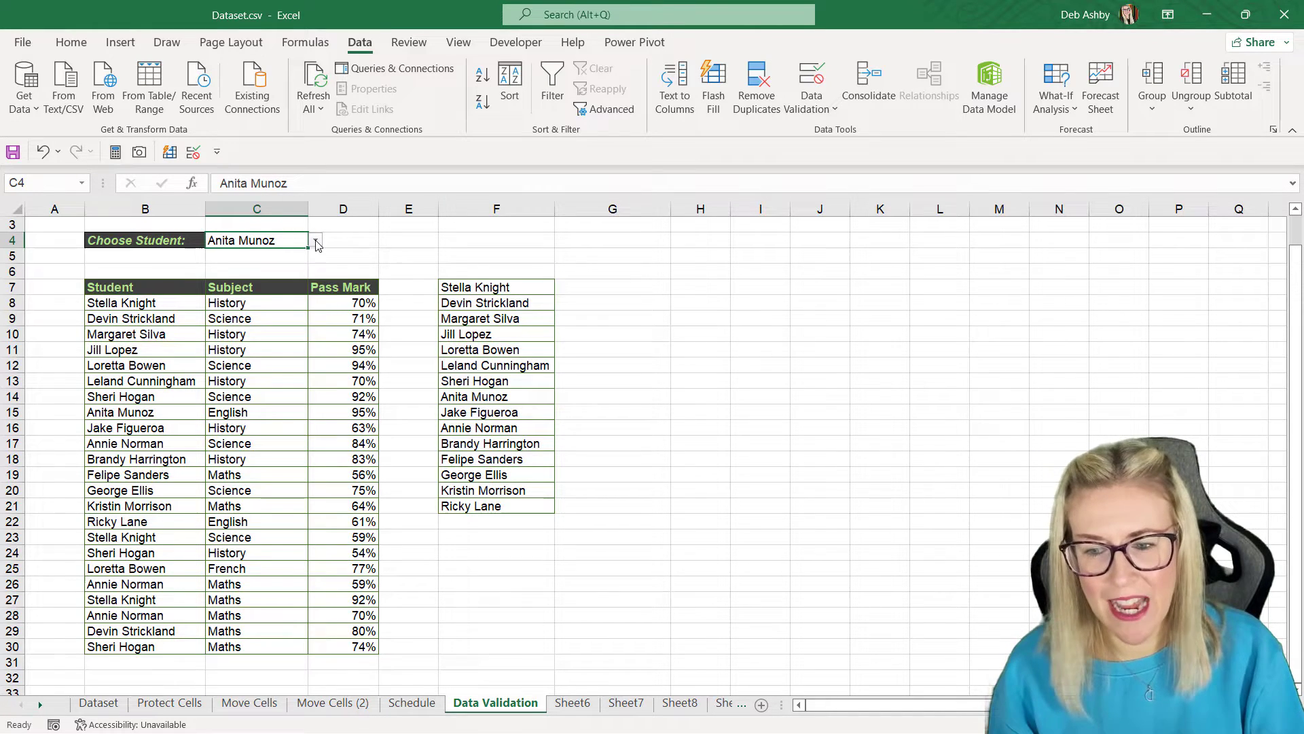
left_click(315, 239)
left_click(259, 268)
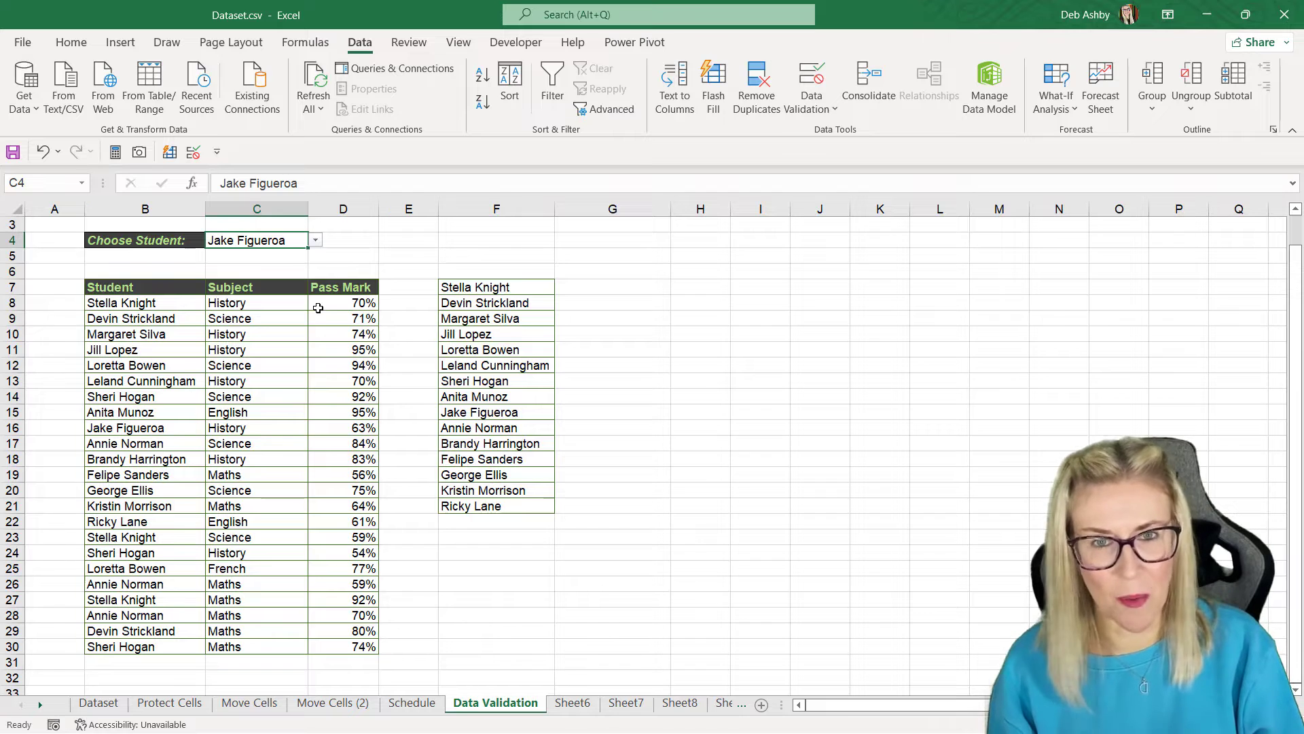
Hide column F and confirm the C4 dropdown still lists every student
right_click(526, 205)
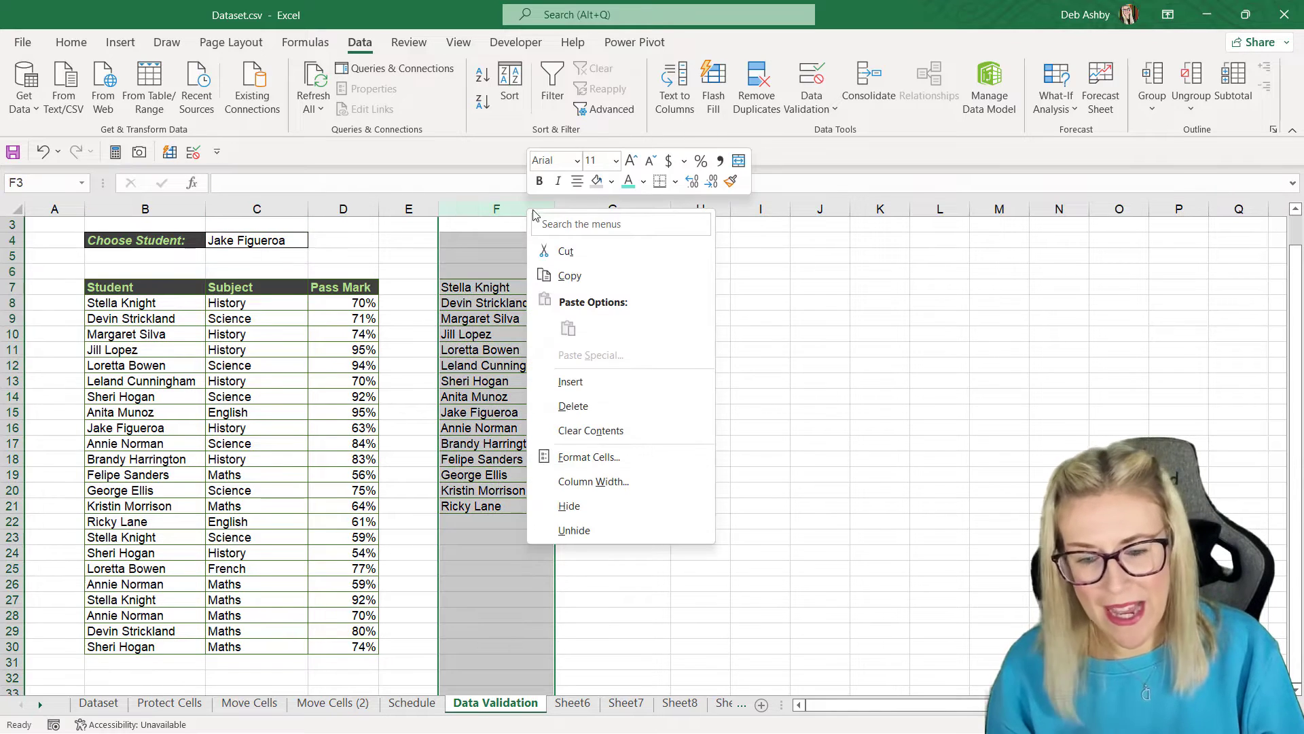
left_click(572, 507)
left_click(542, 332)
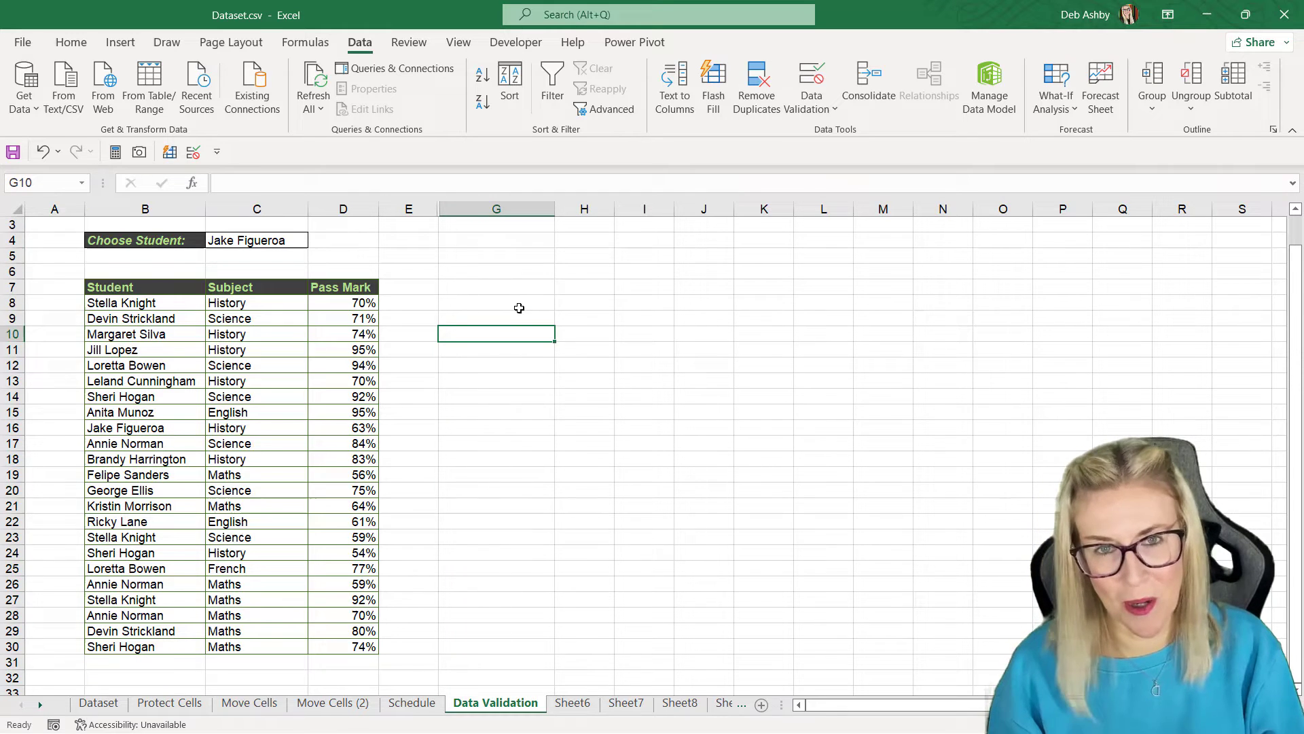
left_click(276, 239)
left_click(317, 240)
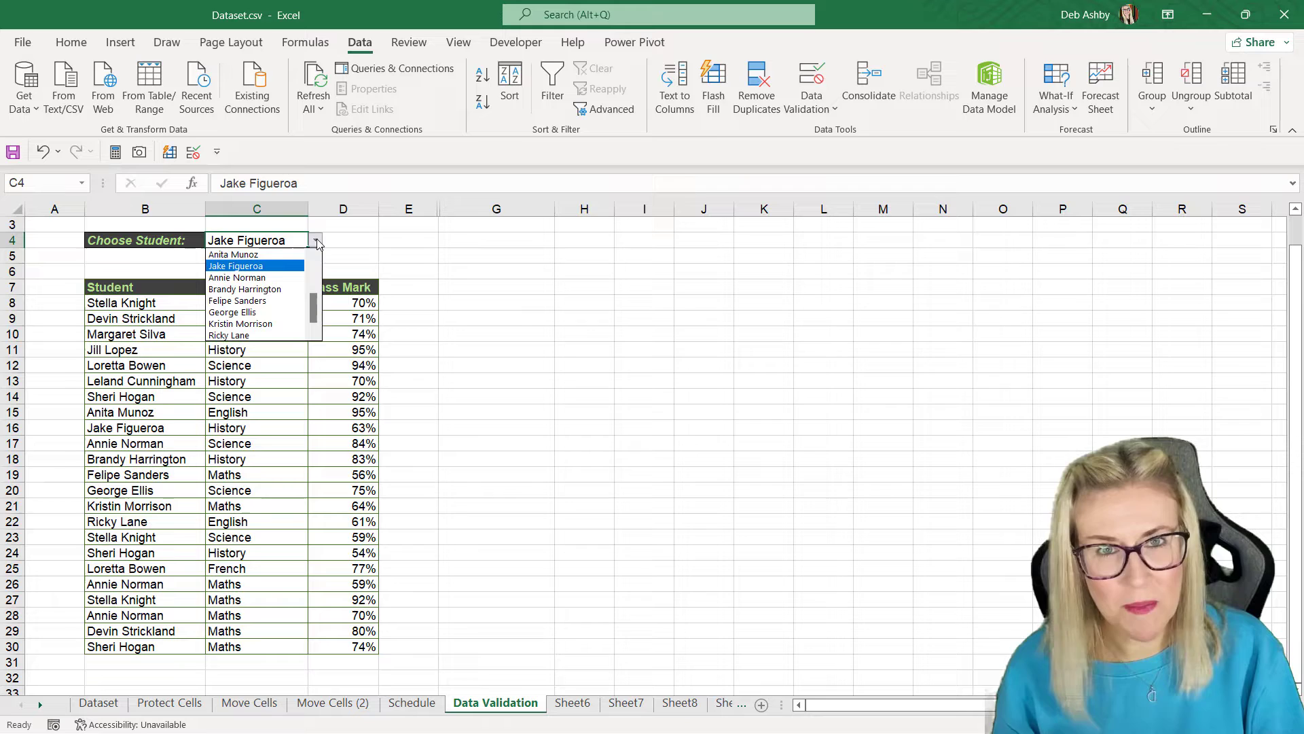
left_click(409, 250)
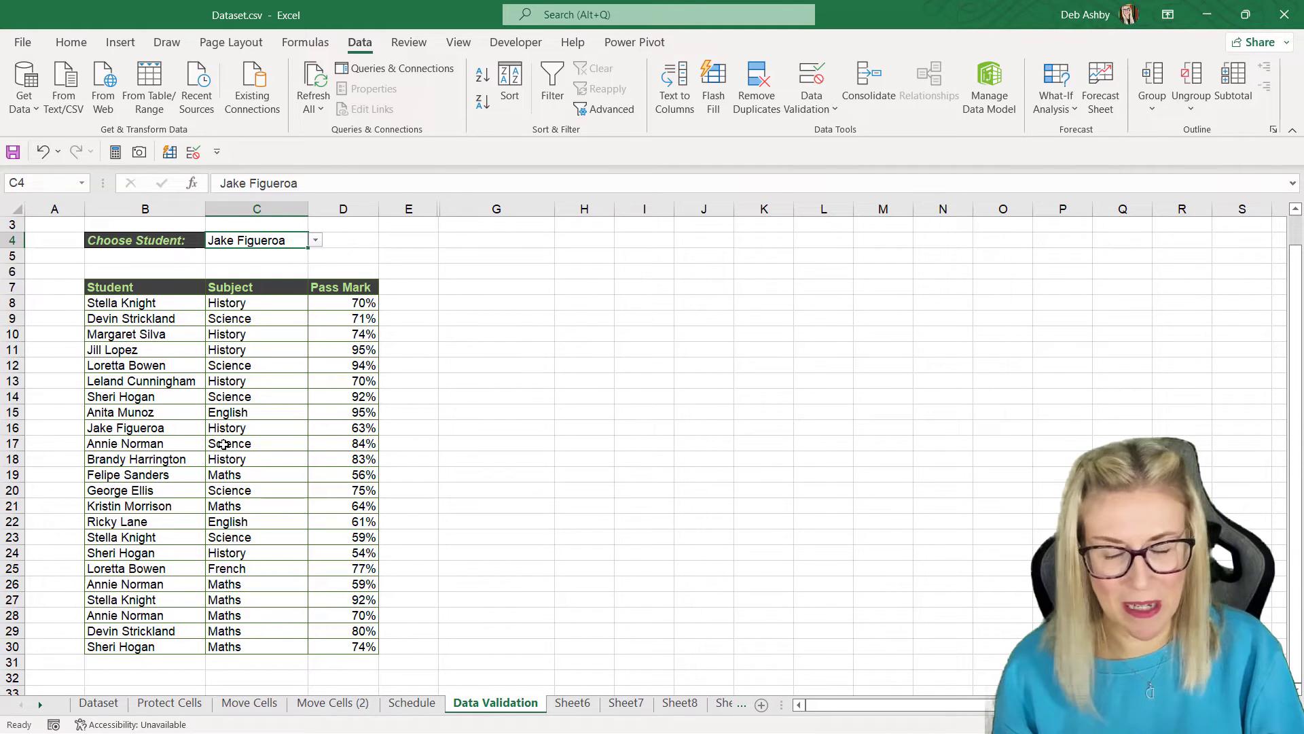
Select the table data B8:D30 and return to the Home ribbon
left_click_drag(90, 304, 346, 646)
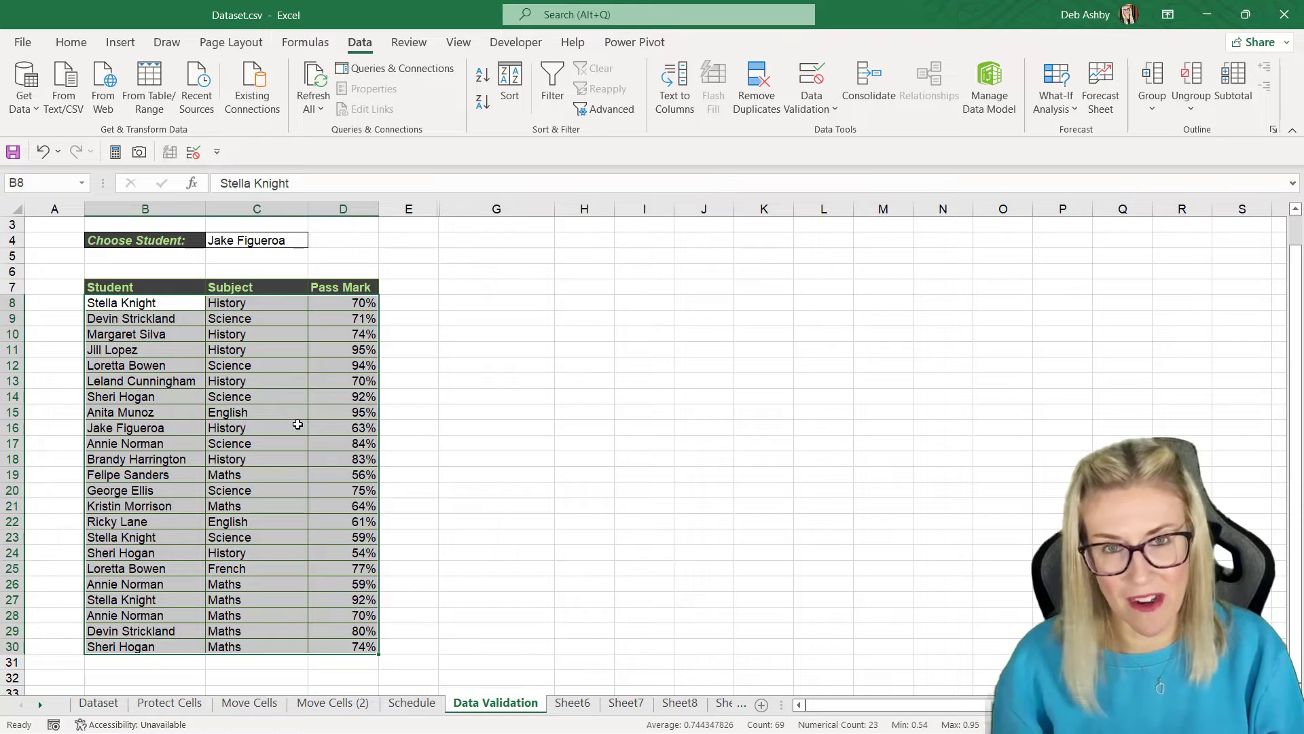
left_click(72, 42)
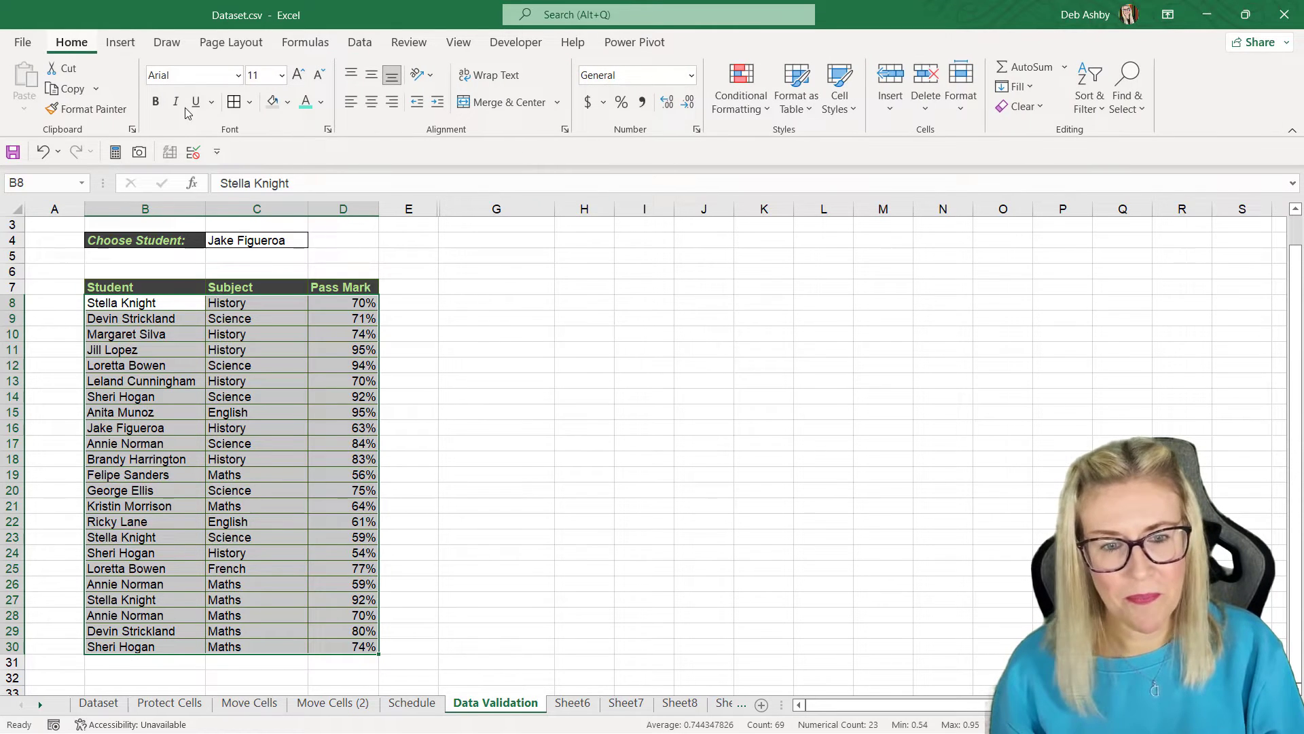
Start a new 'Use a formula' conditional formatting rule whose formula reads =$B$8
left_click(750, 109)
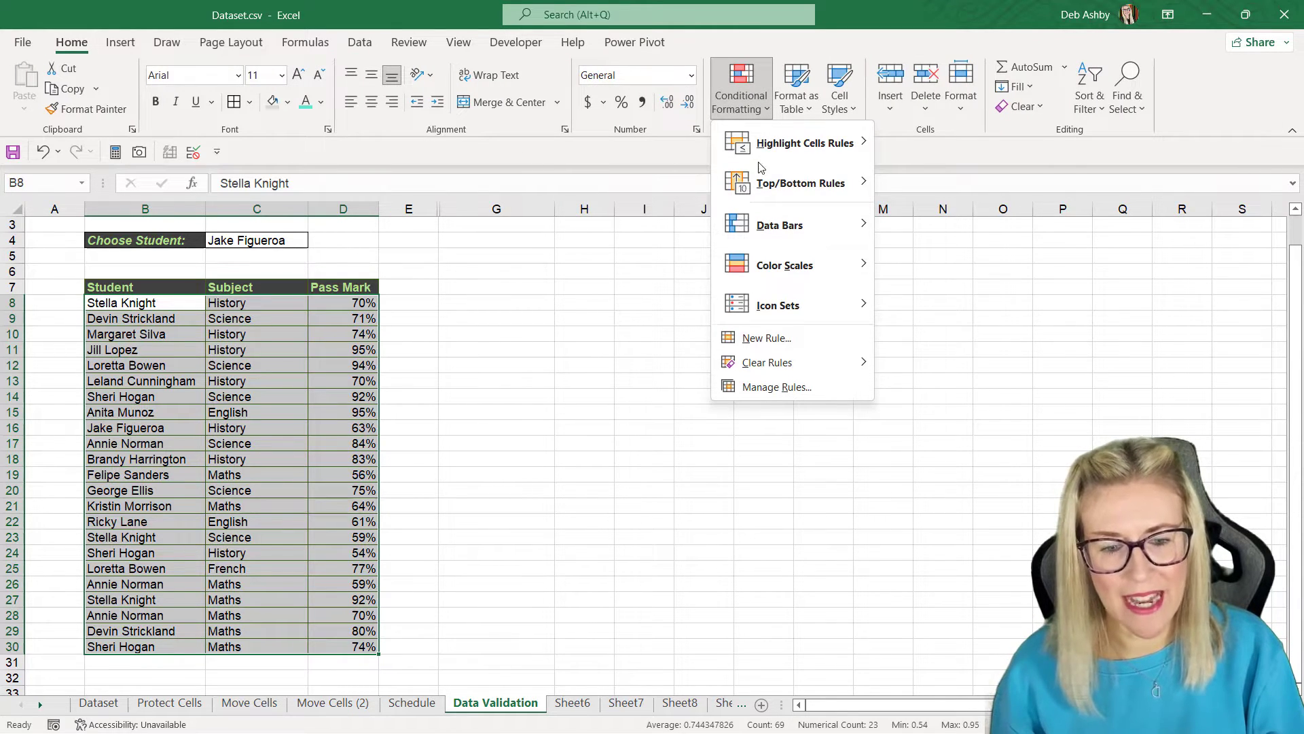
left_click(766, 338)
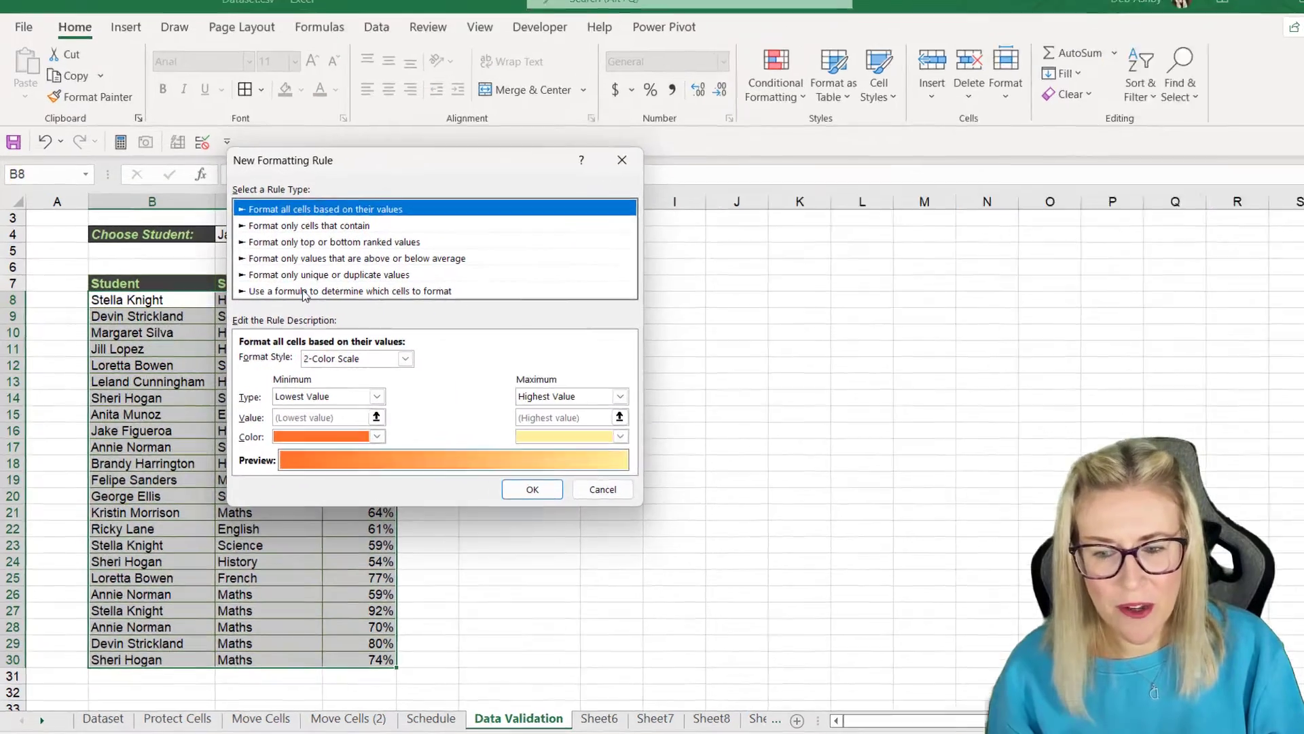
left_click(405, 296)
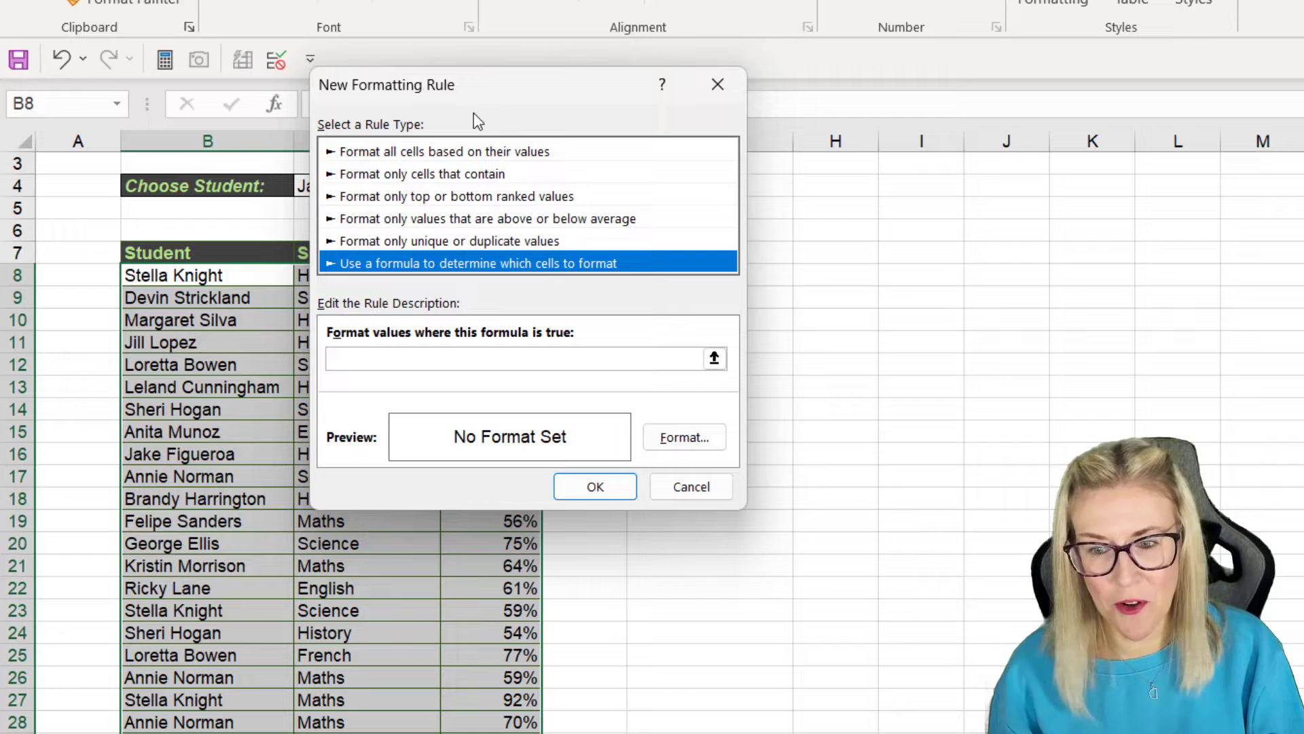
left_click_drag(486, 87, 646, 29)
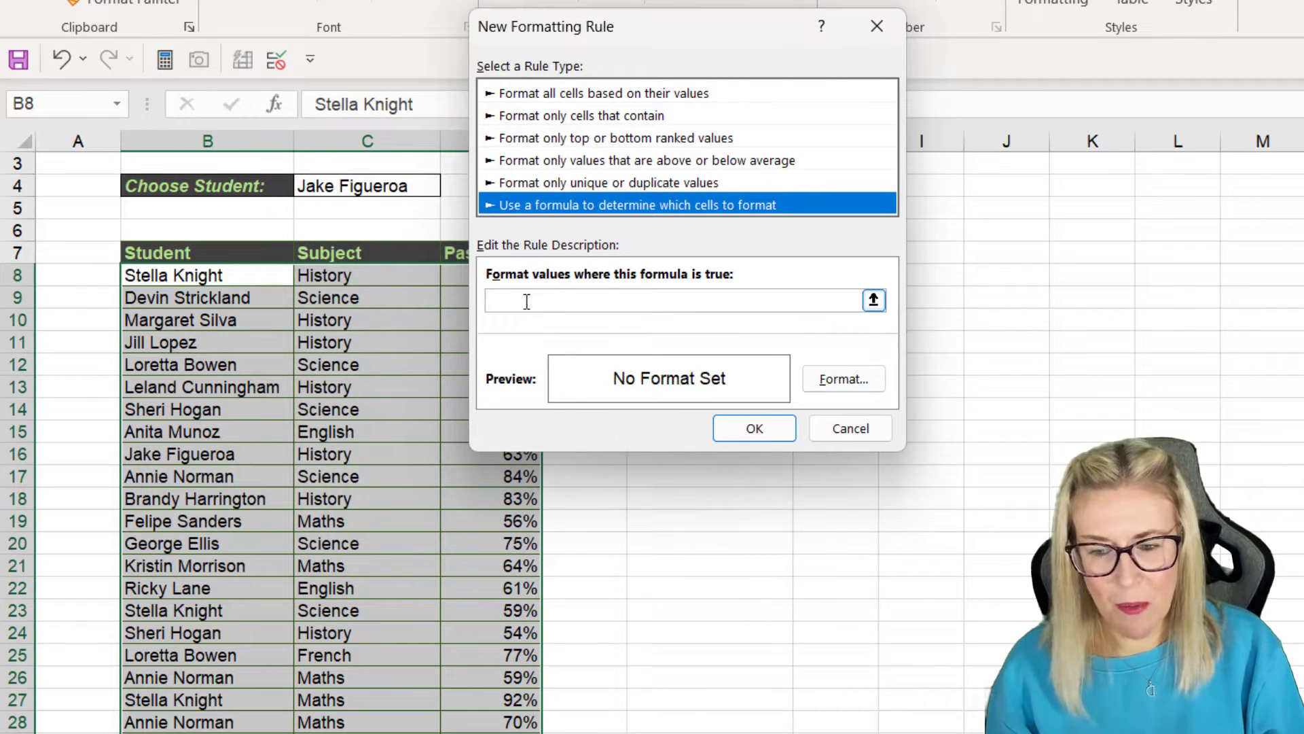
left_click(524, 297)
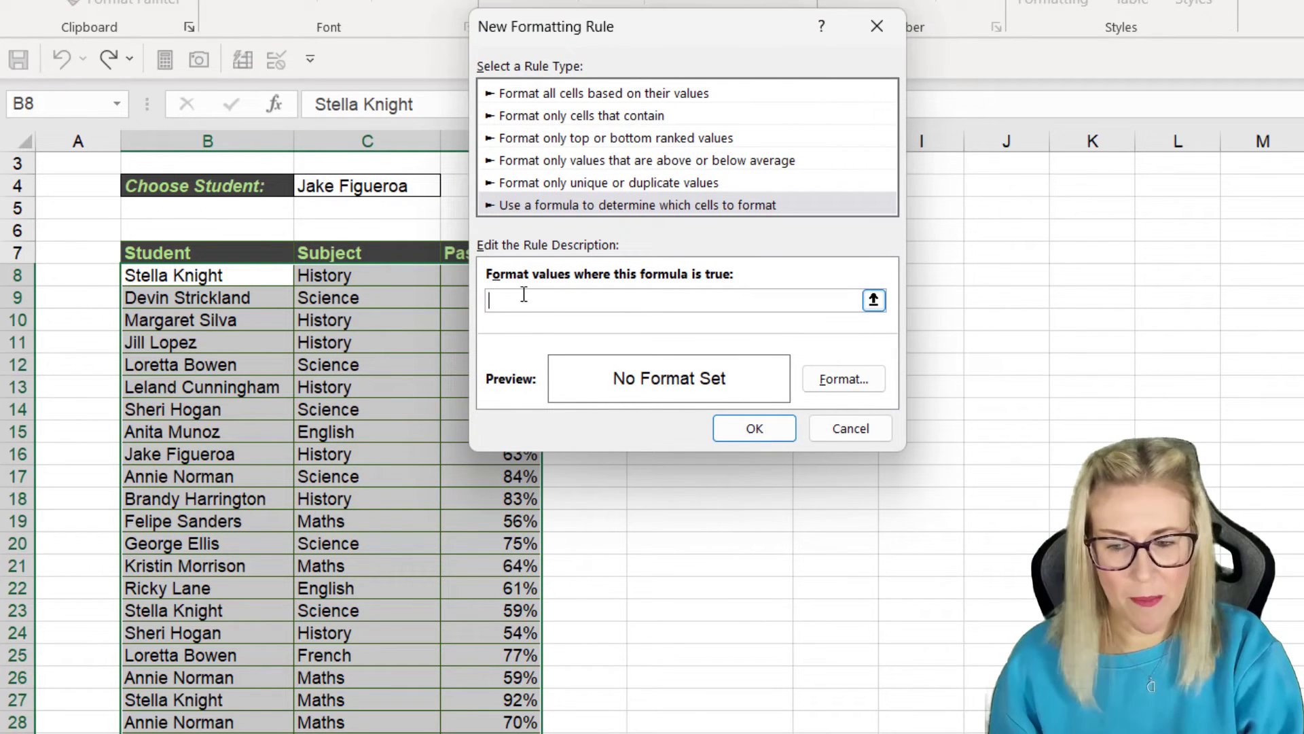
type("=")
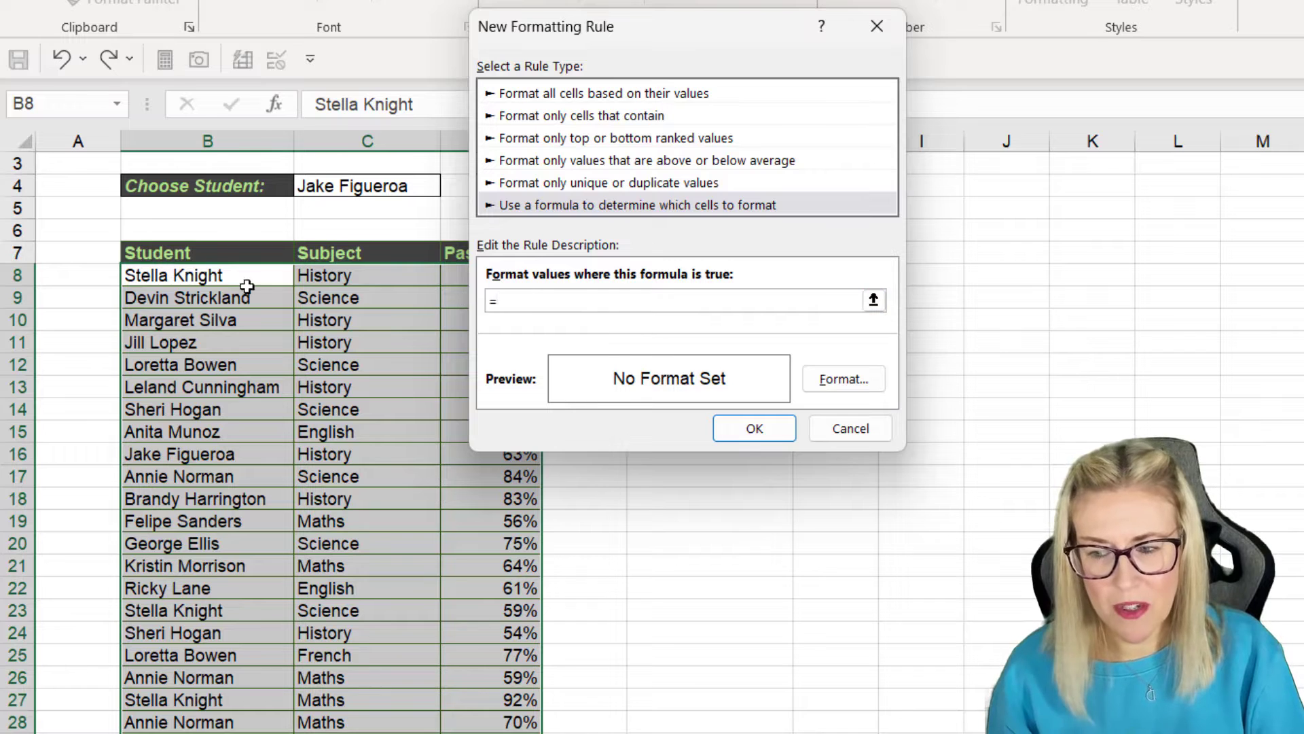
left_click(208, 277)
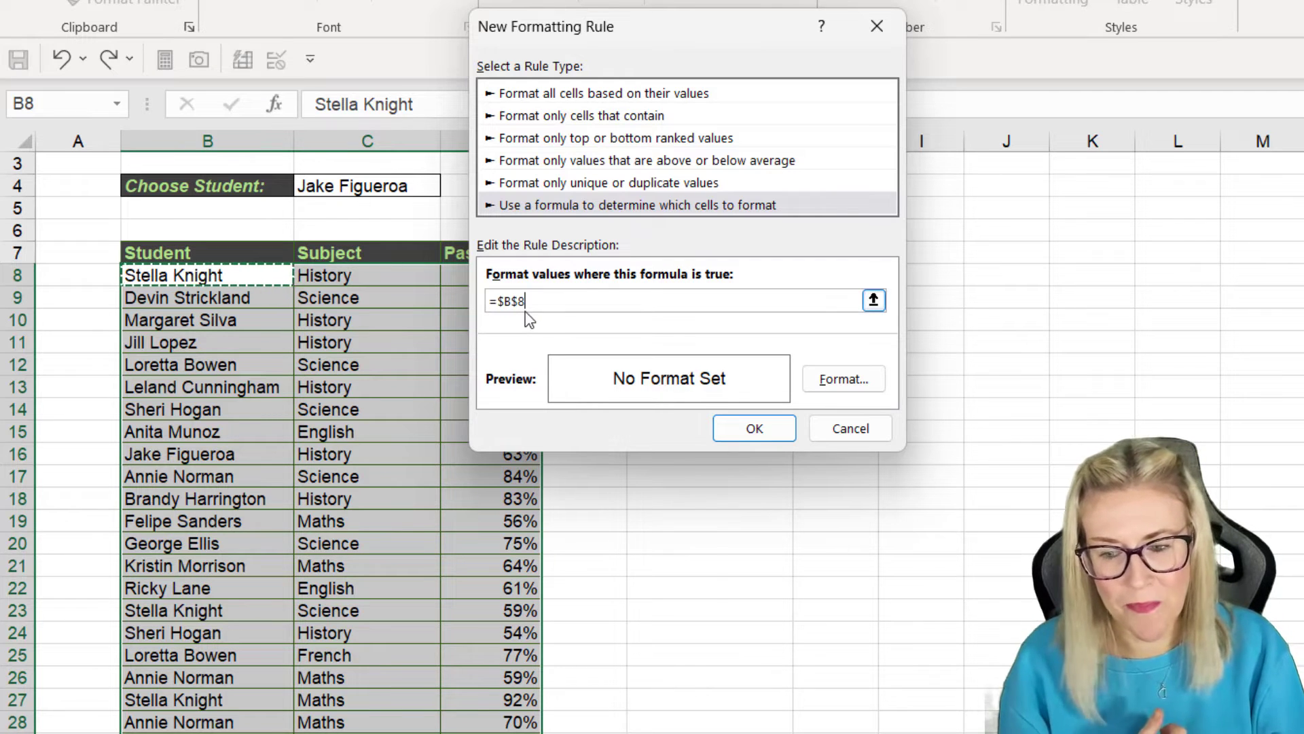
Edit the rule formula to =$B8=$C$4, locking only column B
key("F4")
key("F4")
key("F4")
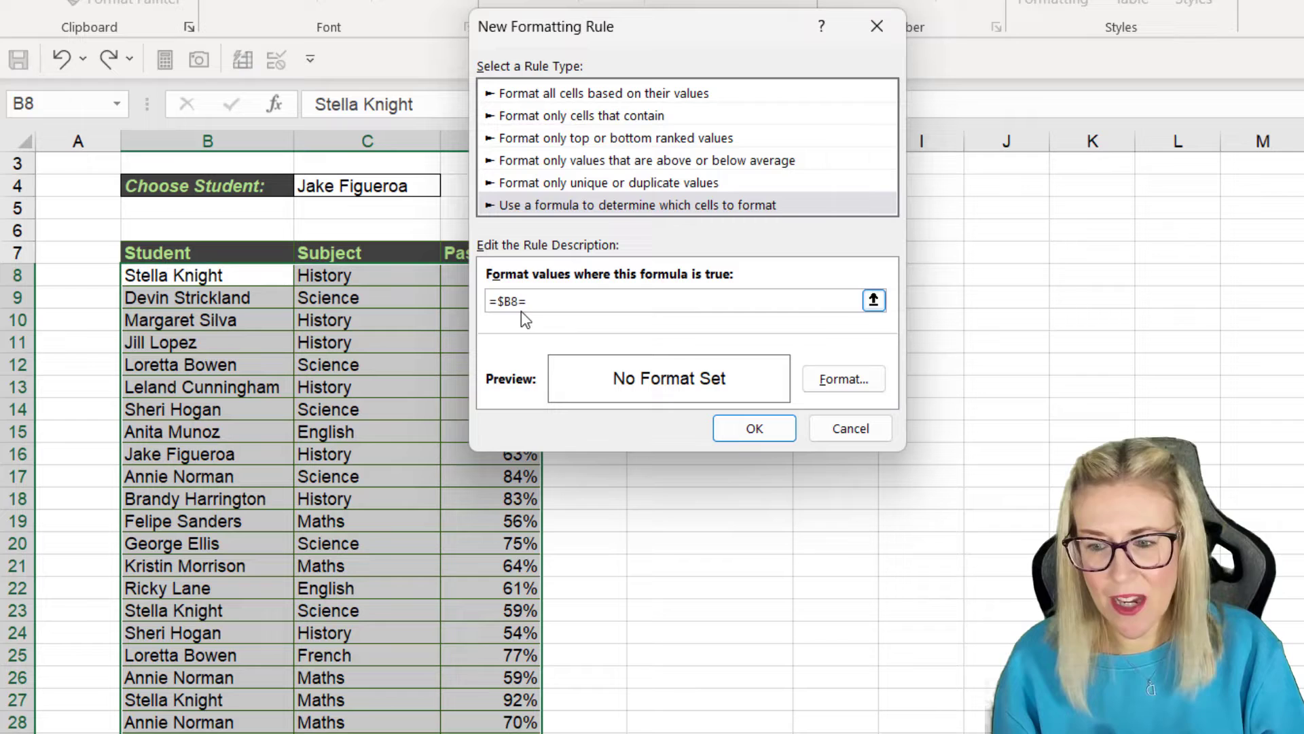
left_click(387, 185)
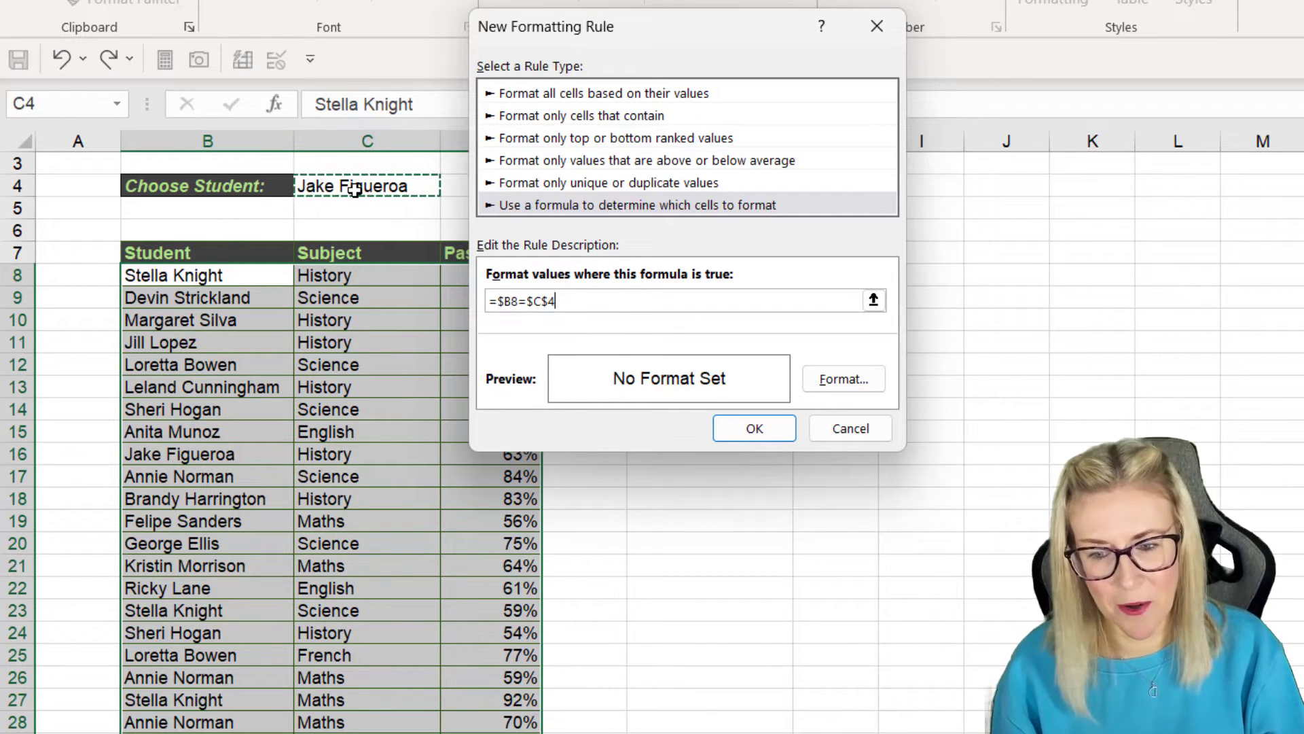
Set the rule format: light green fill, dark green outline border, bold dark green font
left_click(837, 375)
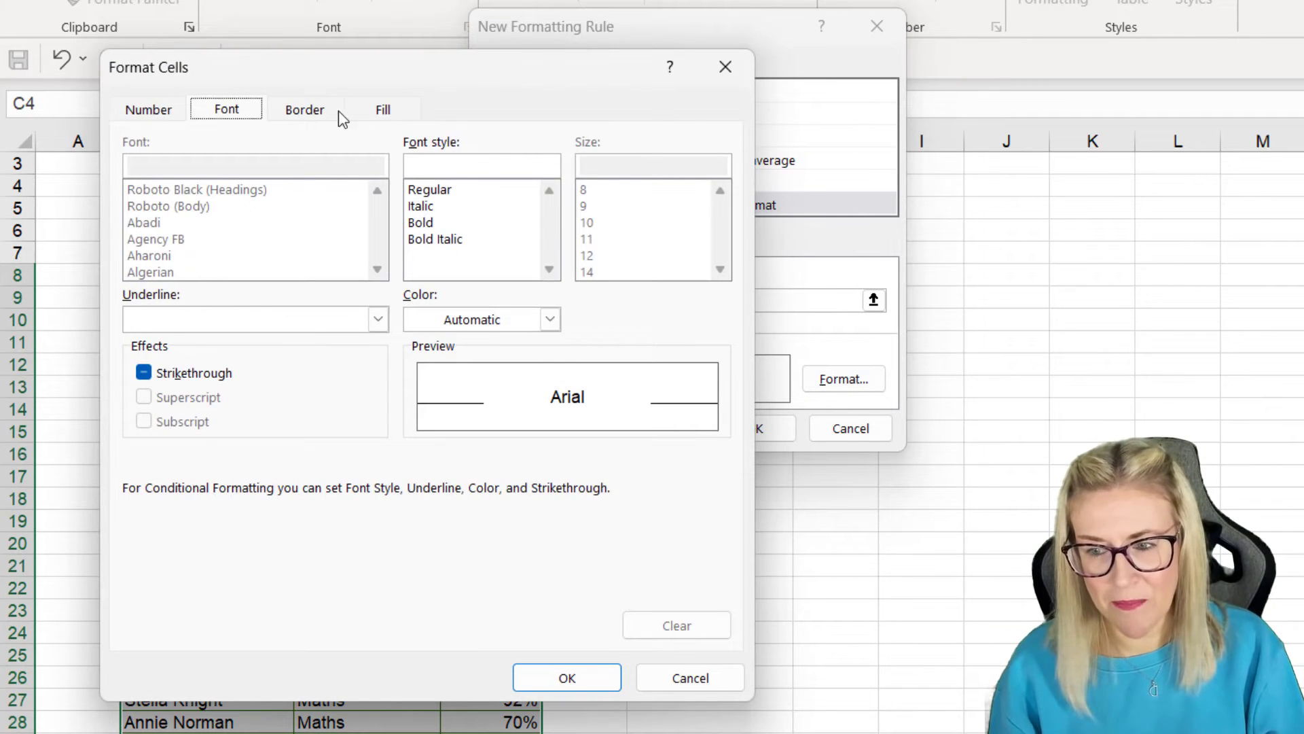
left_click(380, 114)
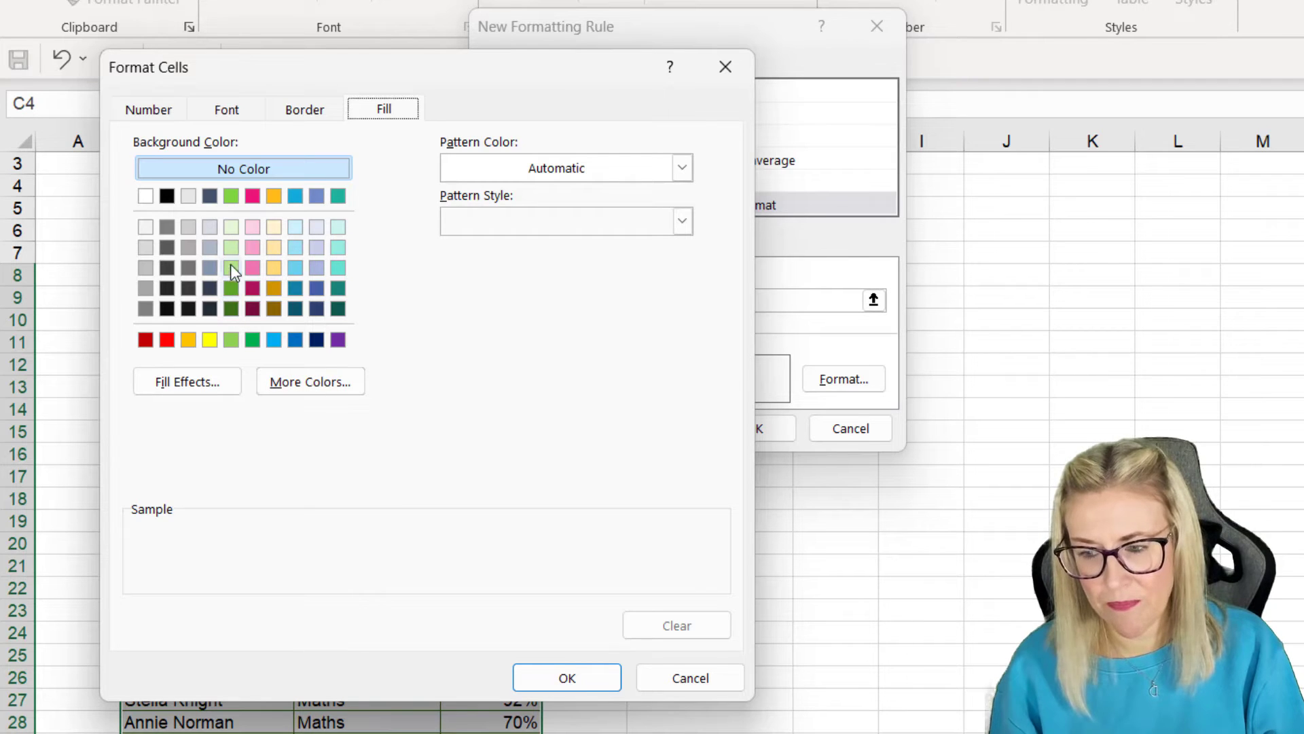
left_click(231, 246)
left_click(304, 111)
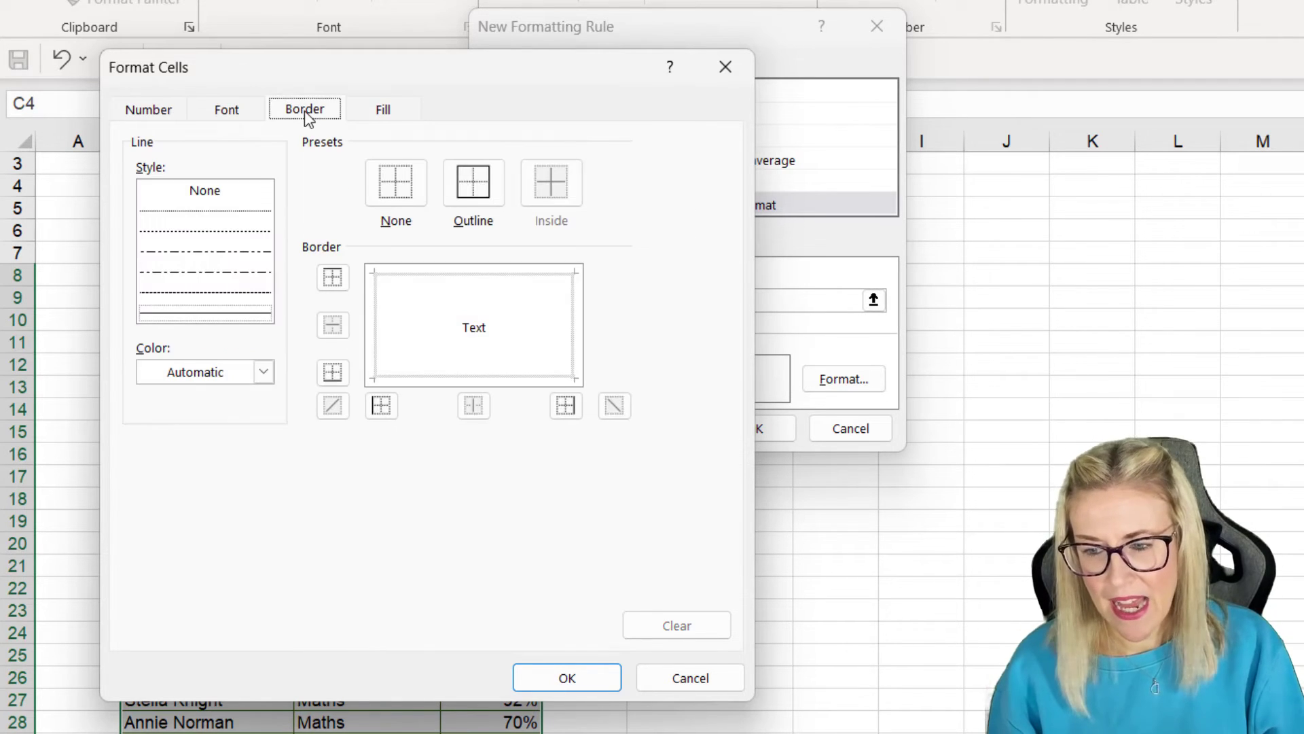
left_click(264, 371)
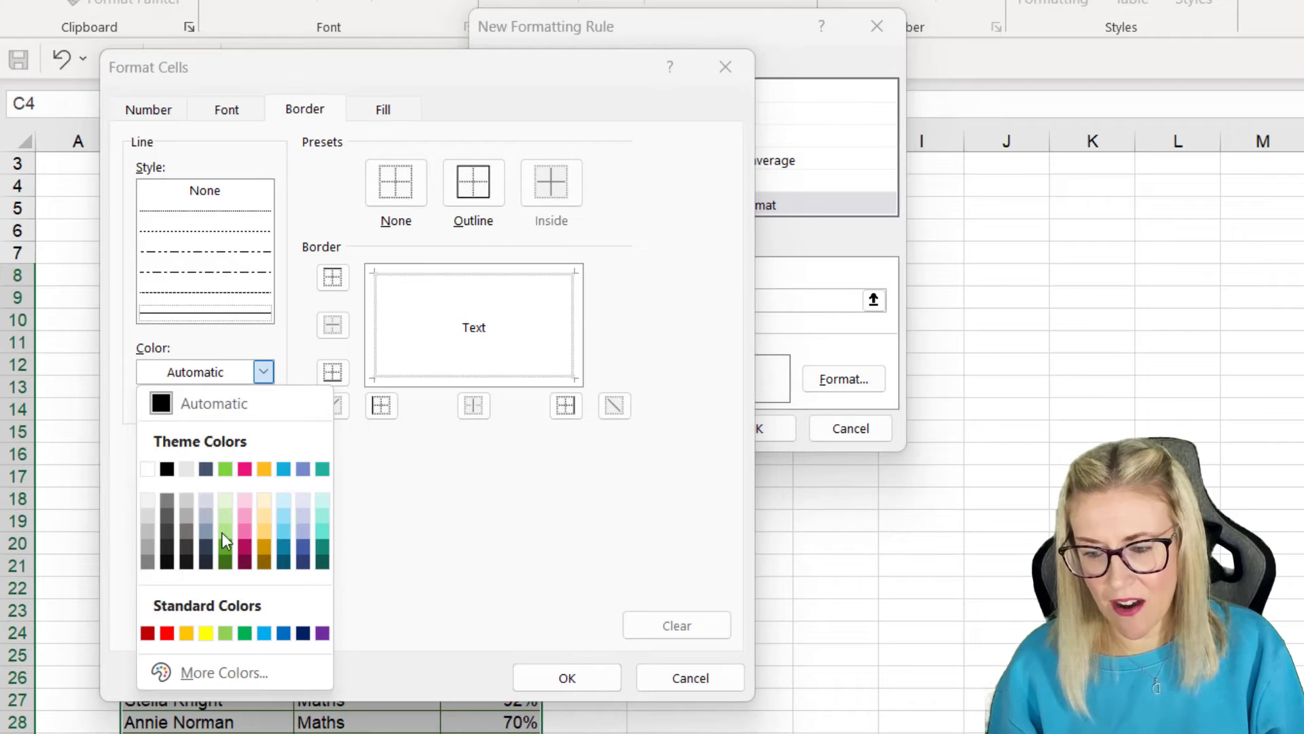
left_click(225, 560)
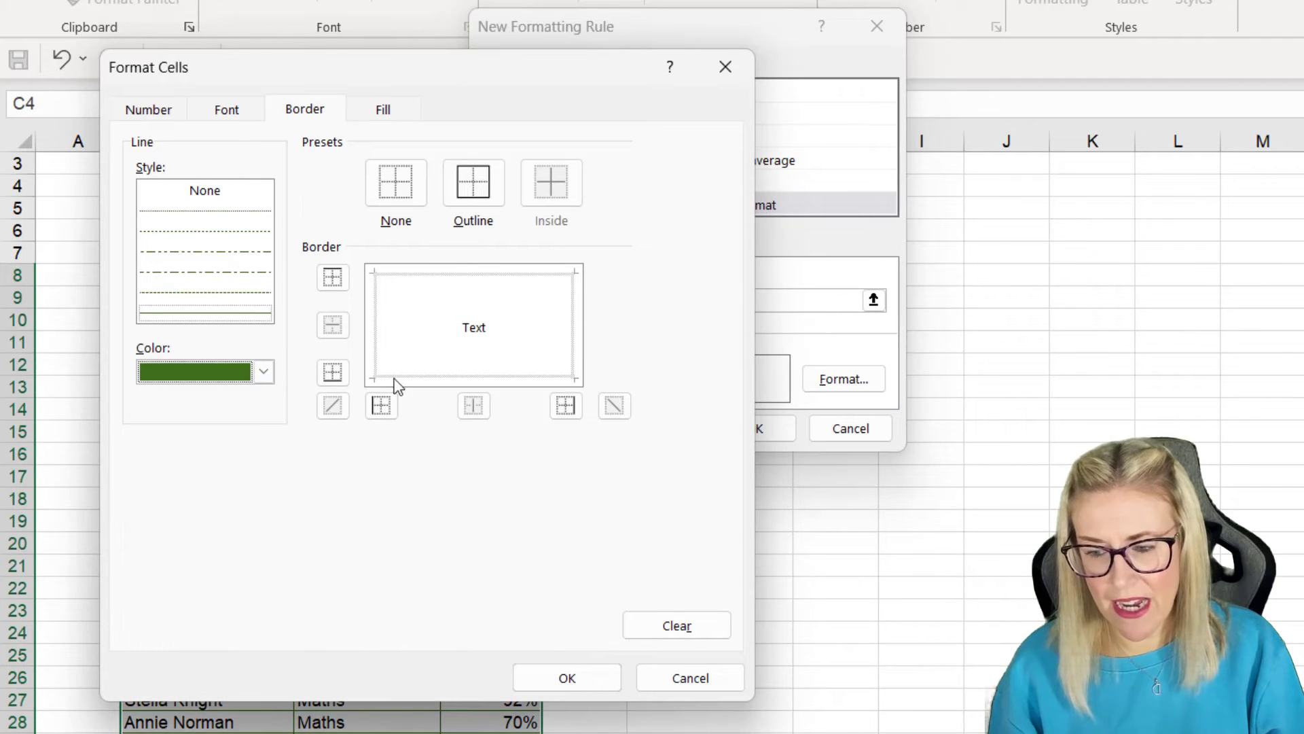
left_click(474, 189)
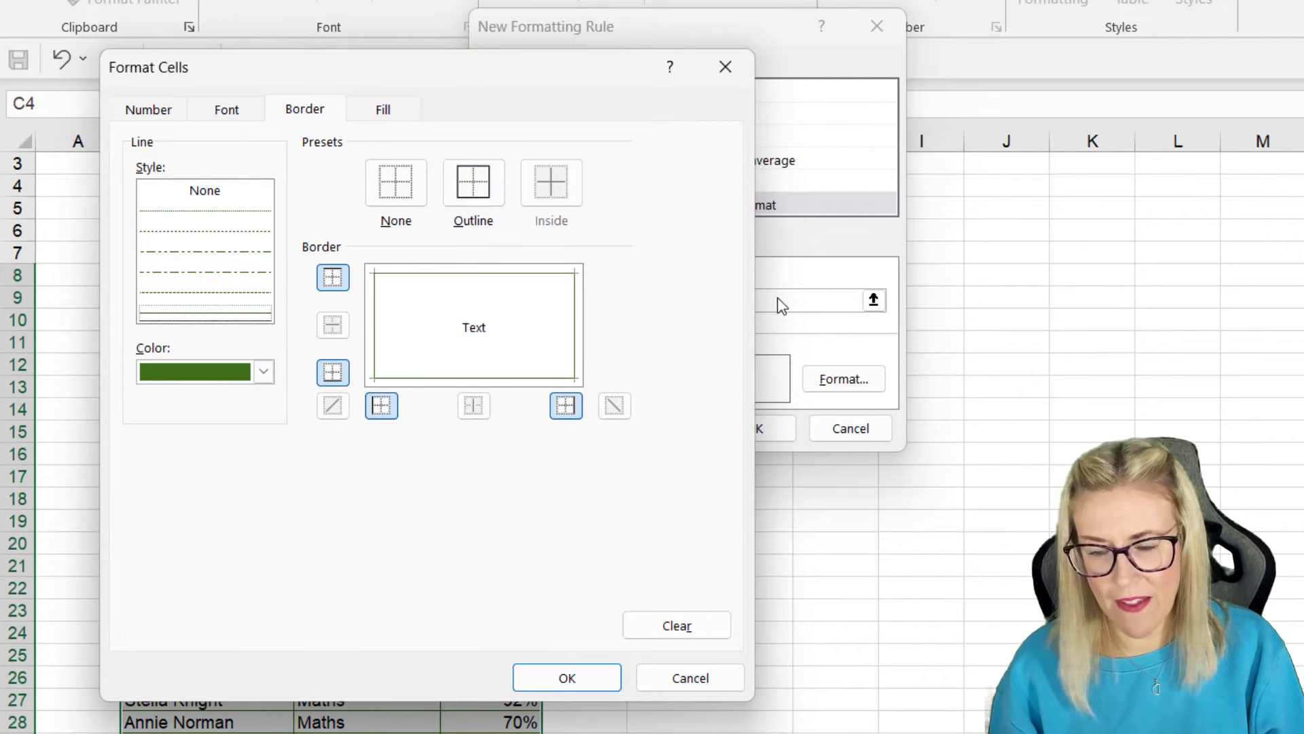
left_click(224, 115)
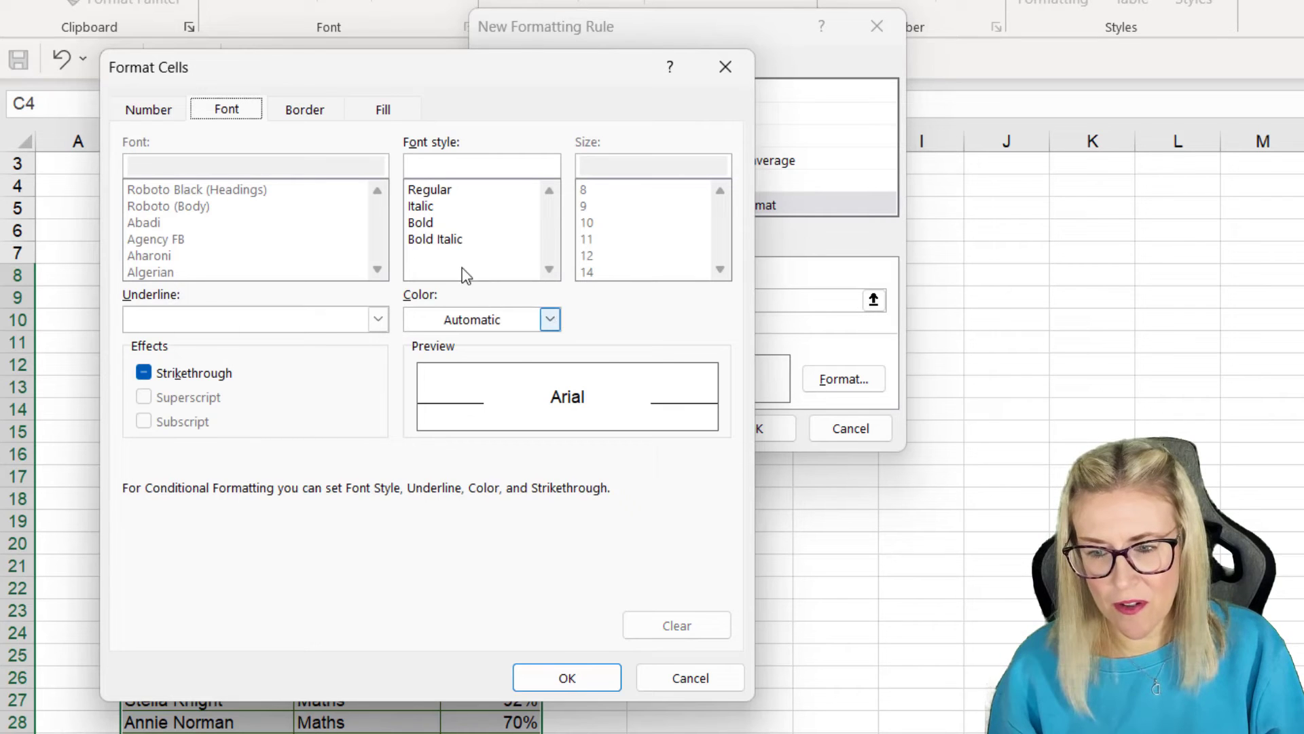
left_click(428, 223)
left_click(550, 319)
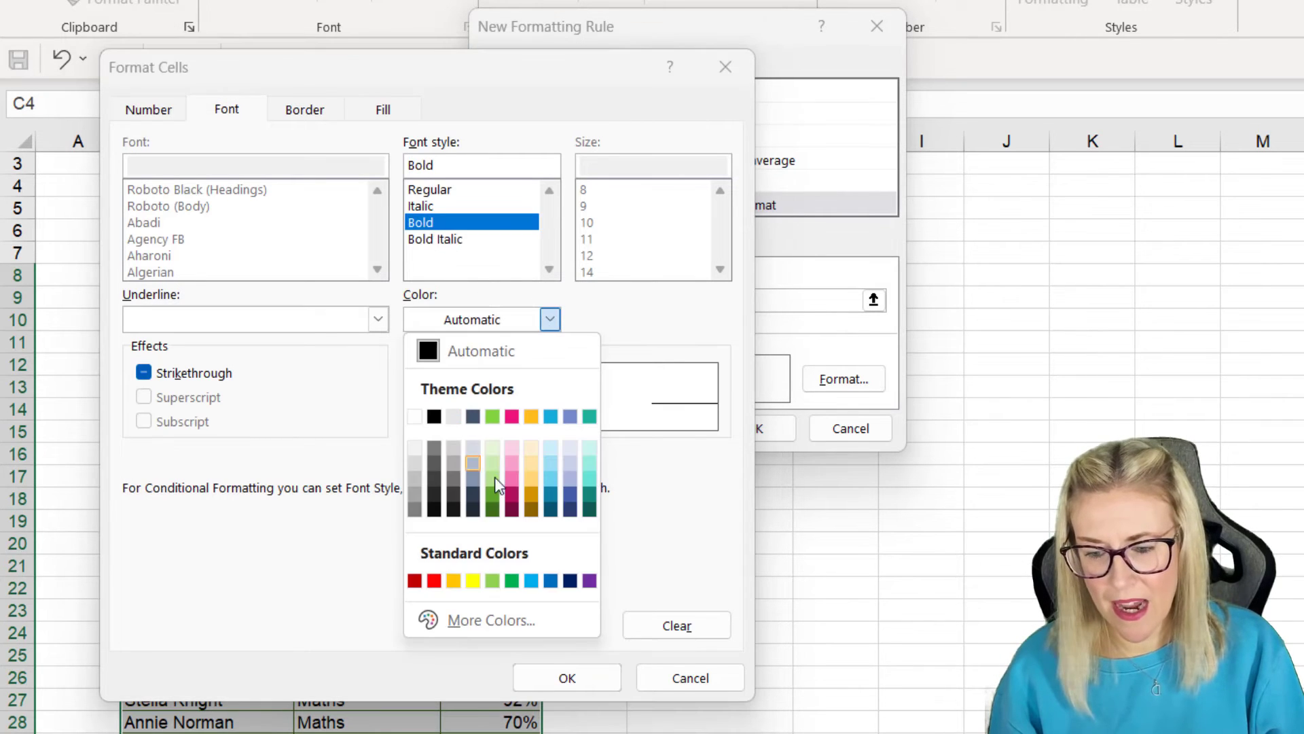
left_click(493, 508)
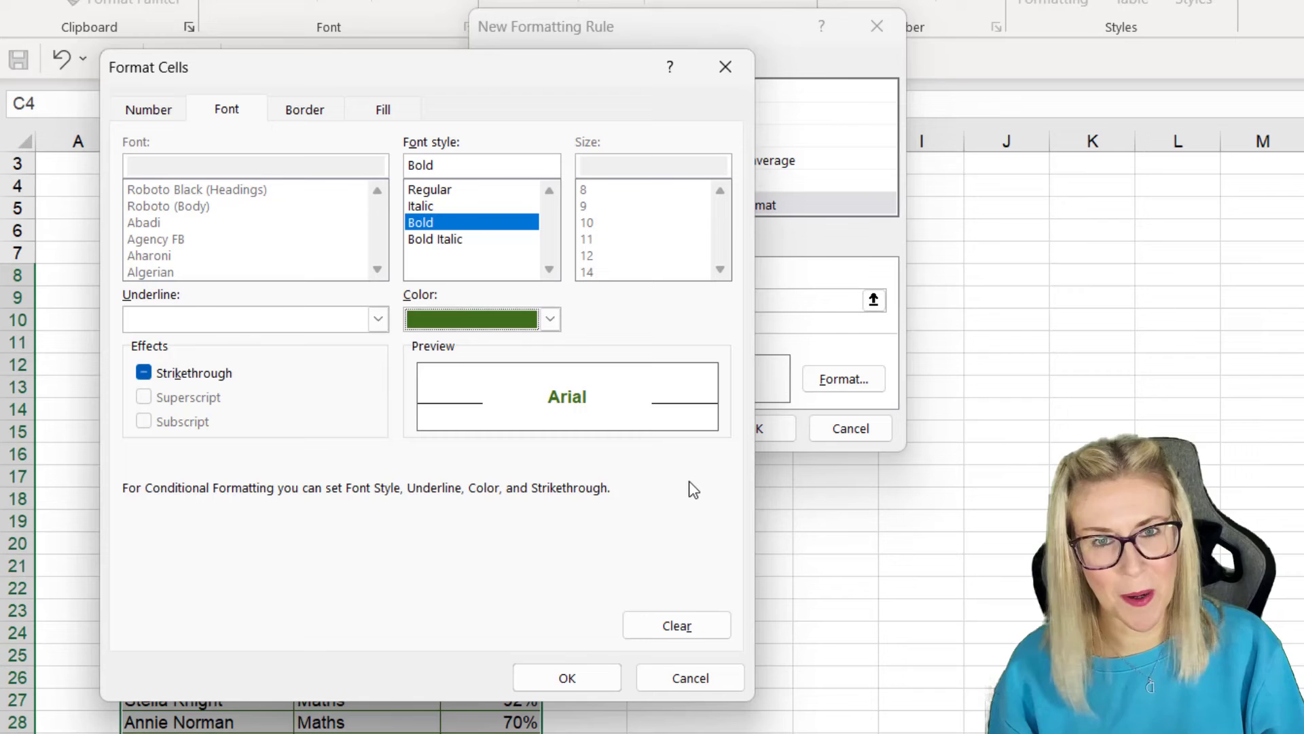
left_click(568, 678)
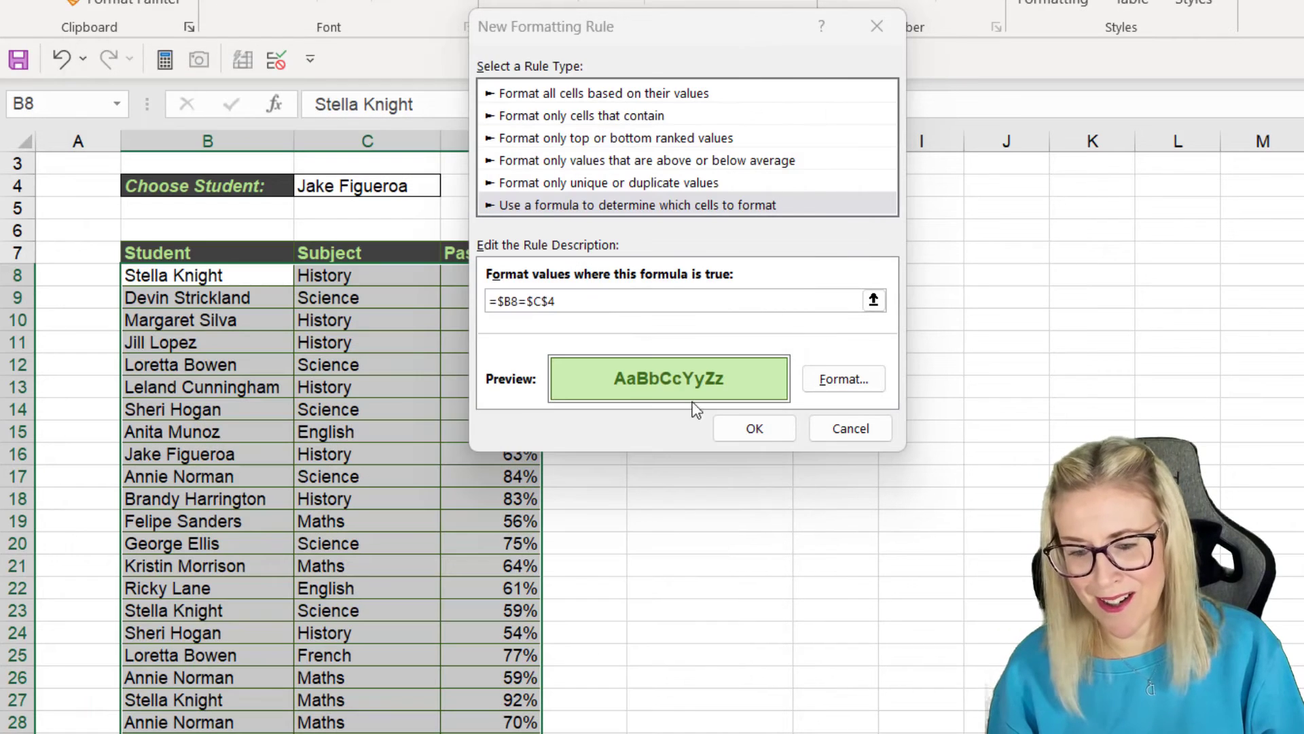
Apply the rule, then pick three different students in C4 to check the row highlight
left_click(752, 430)
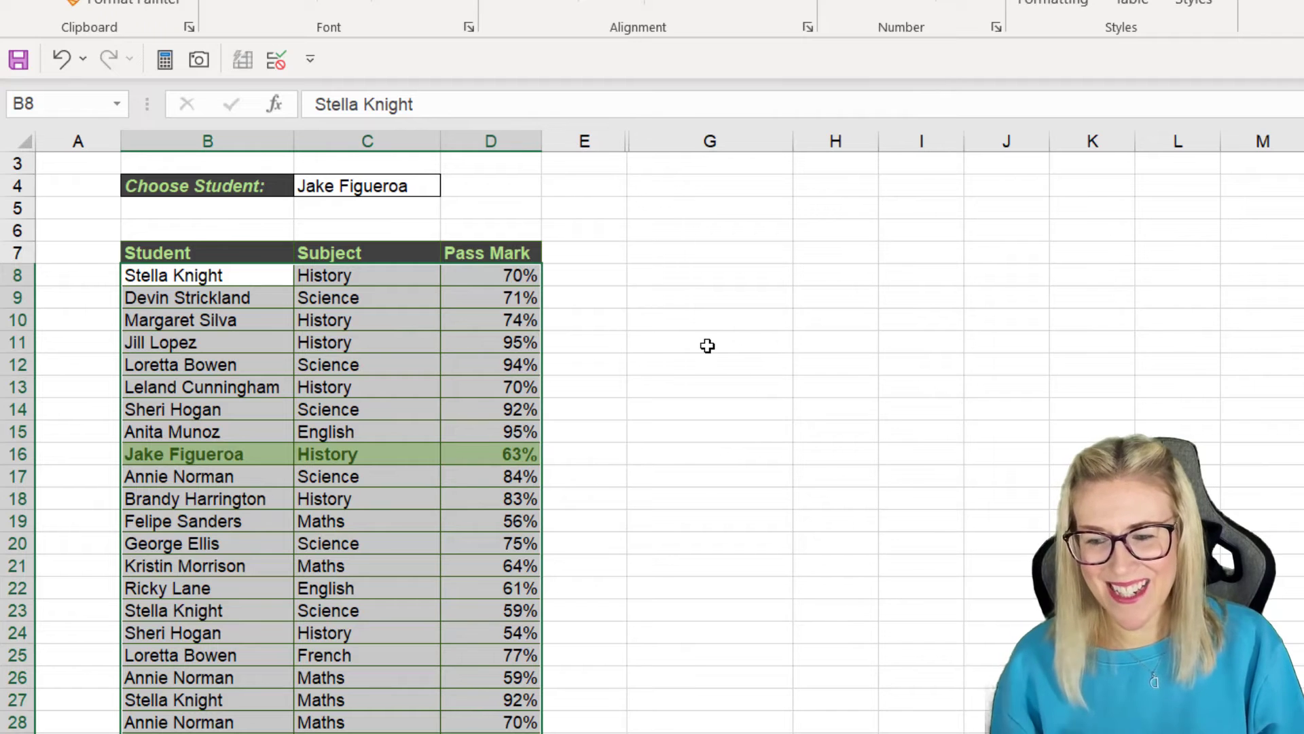
left_click(781, 360)
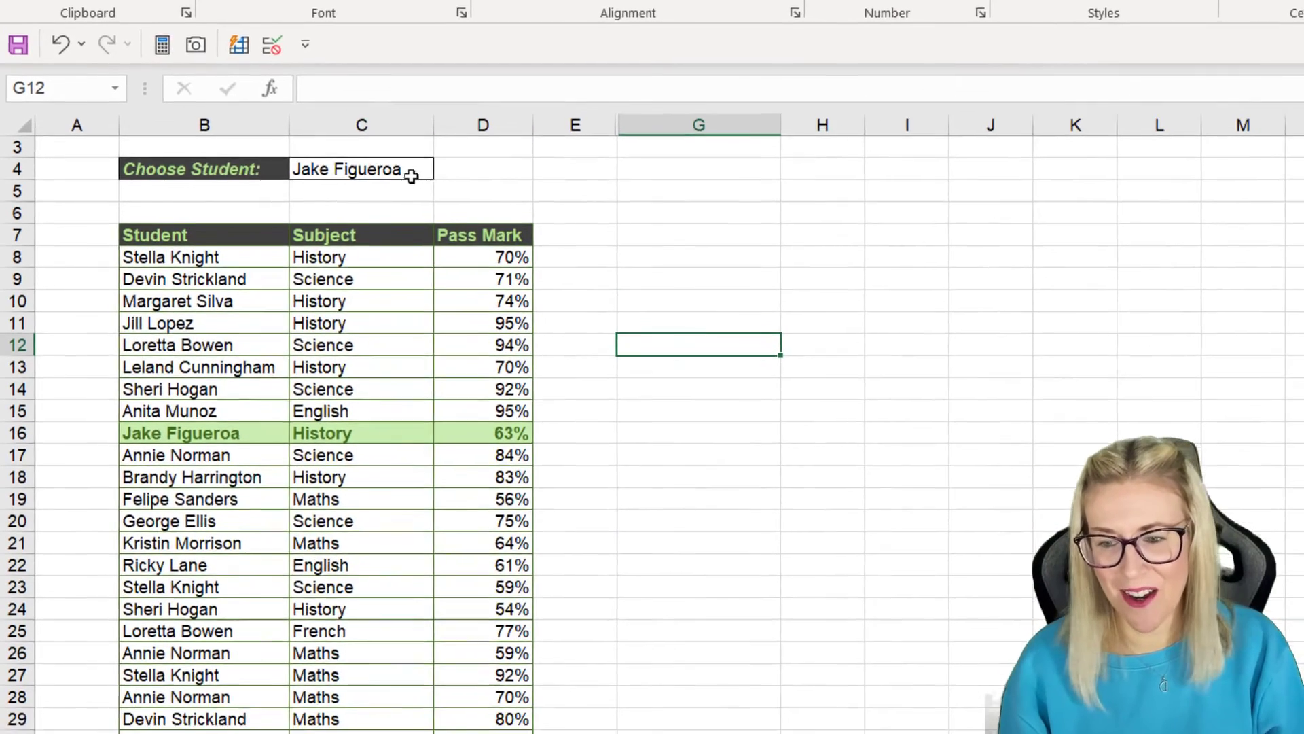
left_click(407, 185)
left_click(451, 185)
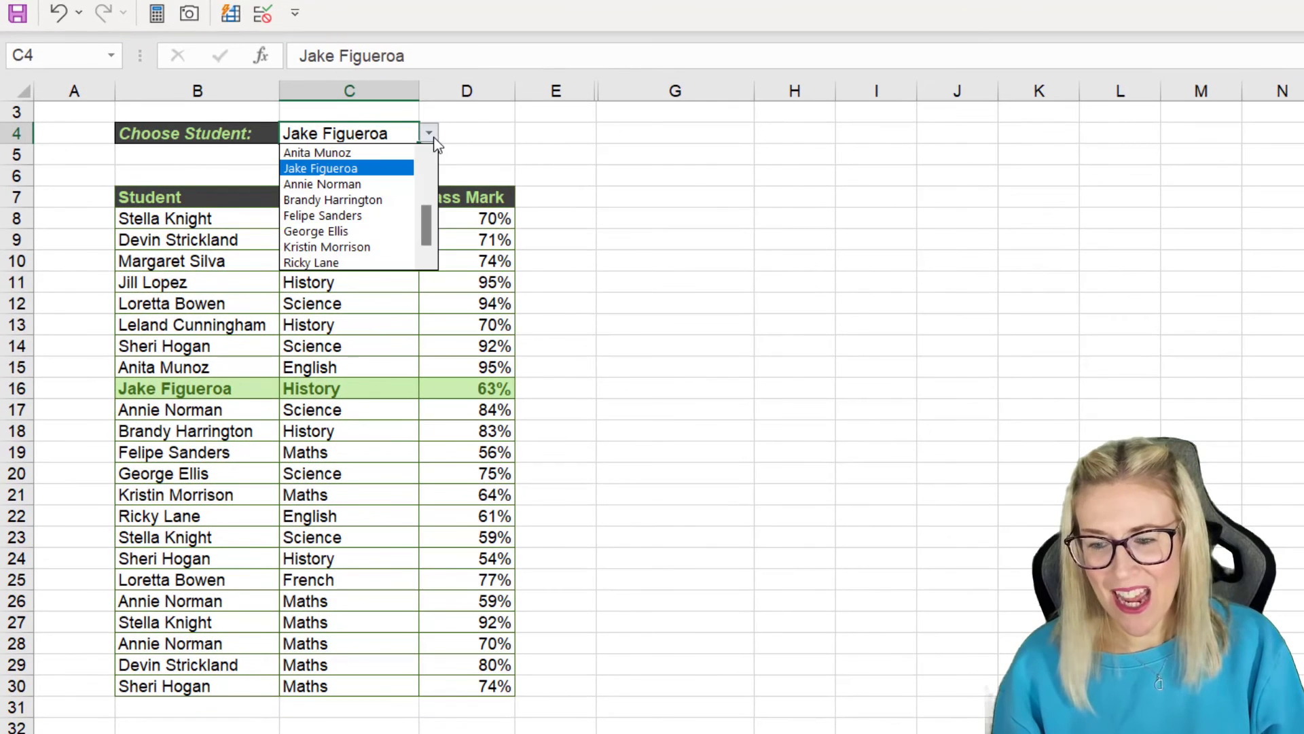
left_click(359, 184)
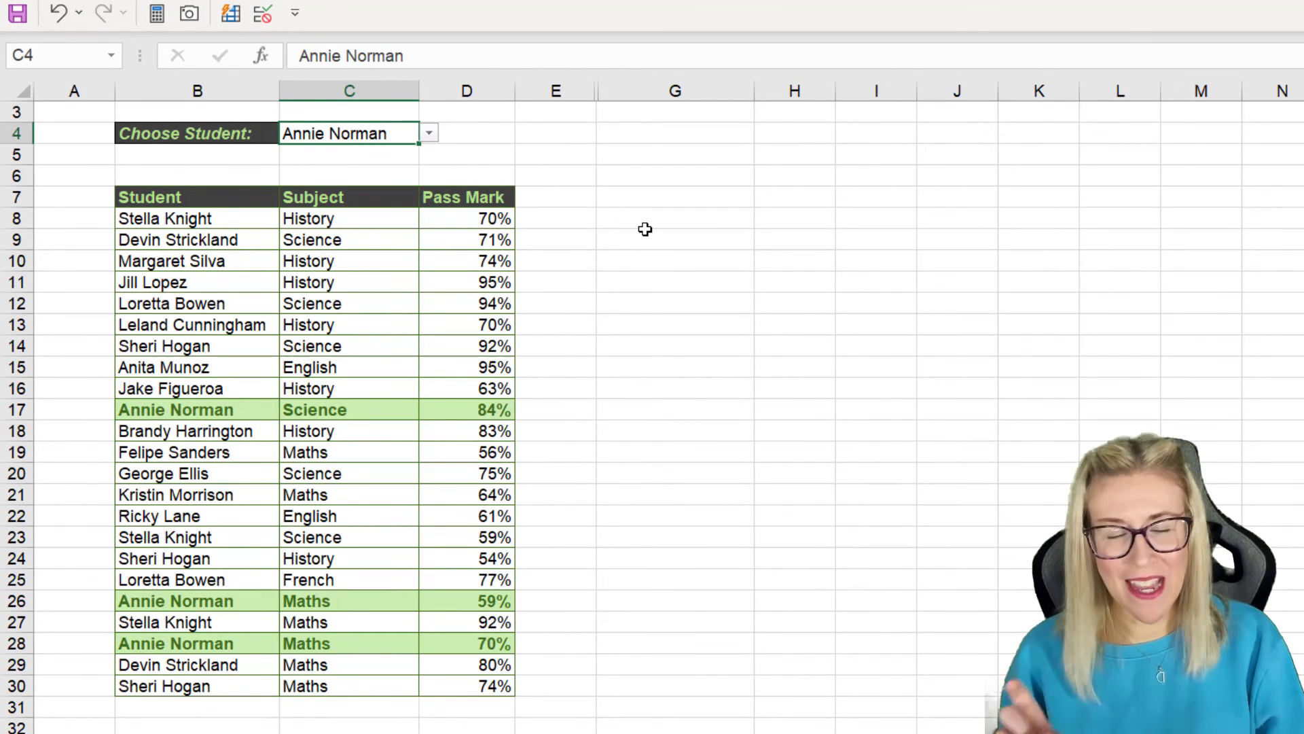
left_click(430, 133)
left_click(333, 216)
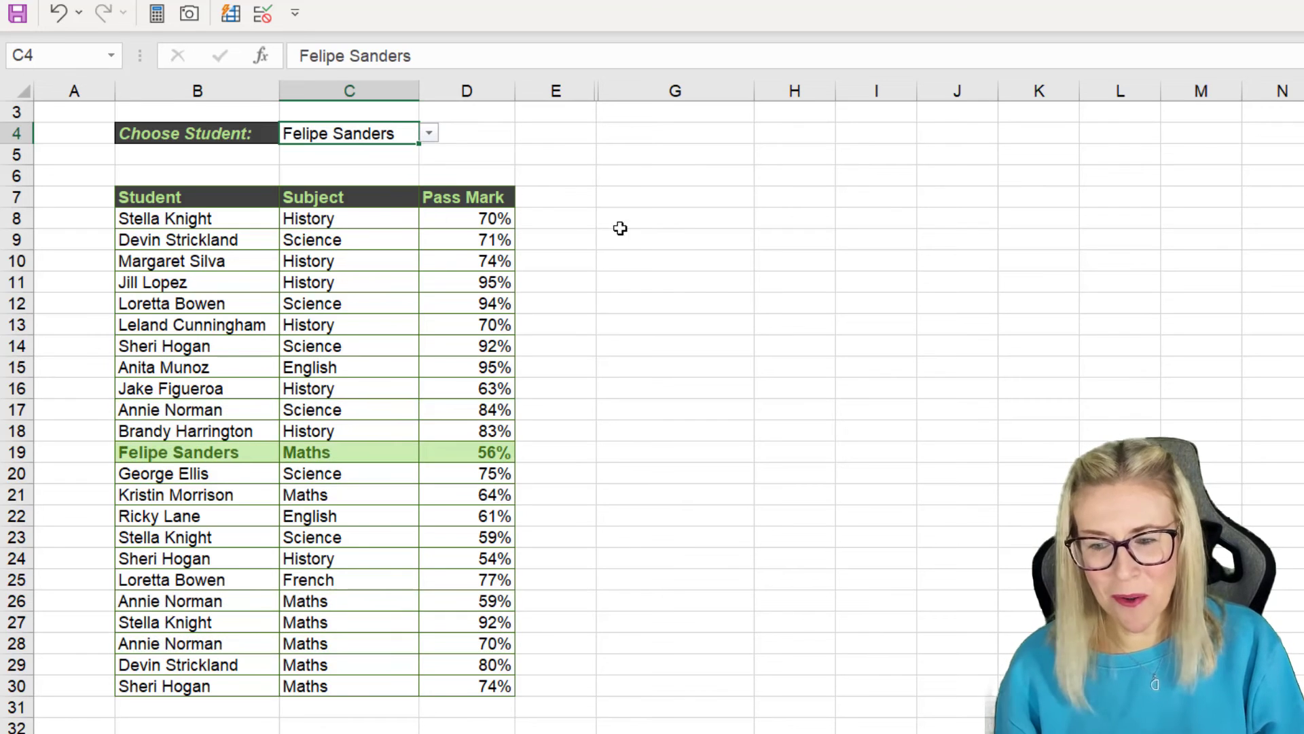
left_click(430, 133)
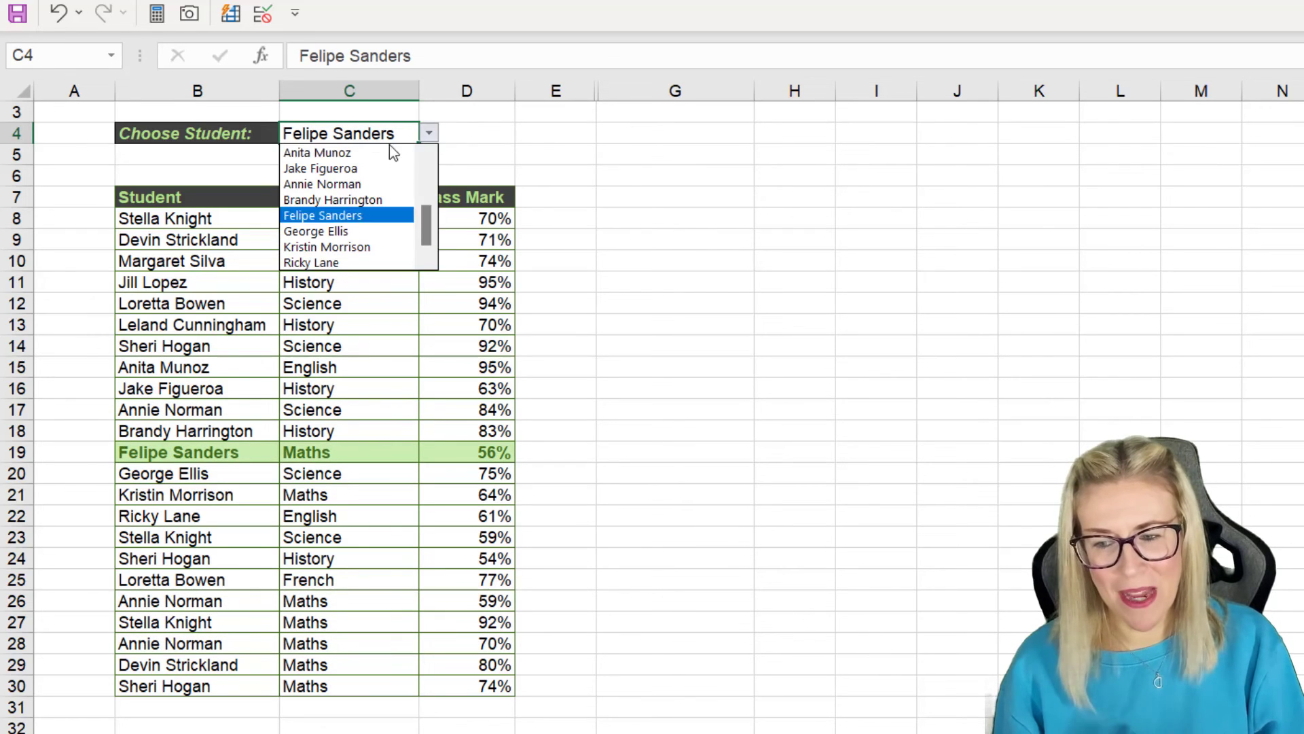
left_click(352, 248)
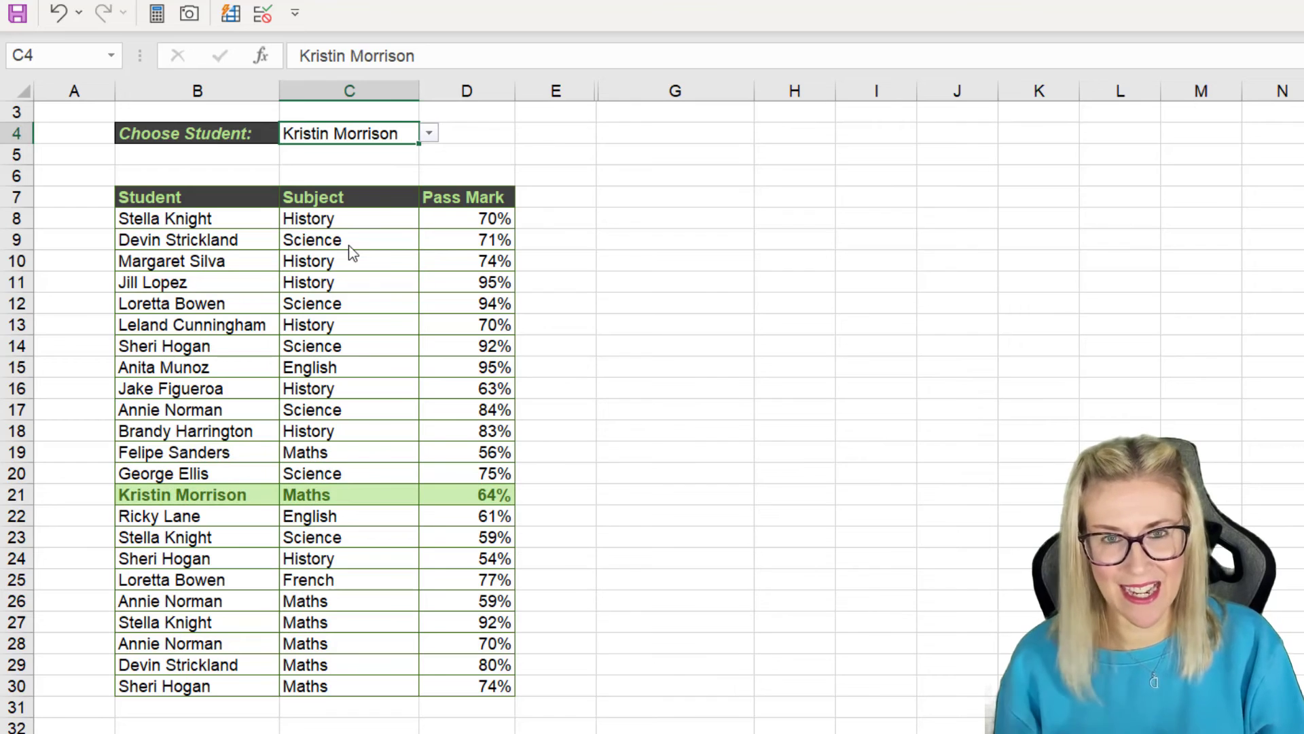